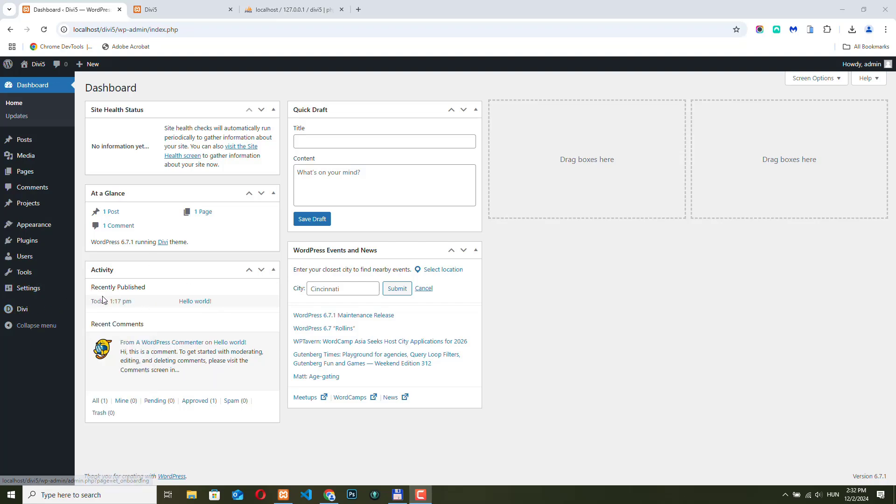
left_click(22, 309)
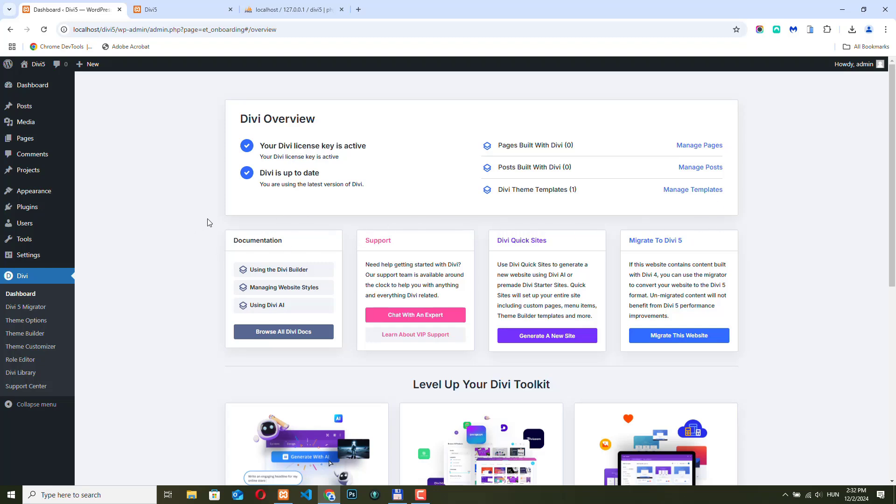
scroll(692, 317, "down", 1)
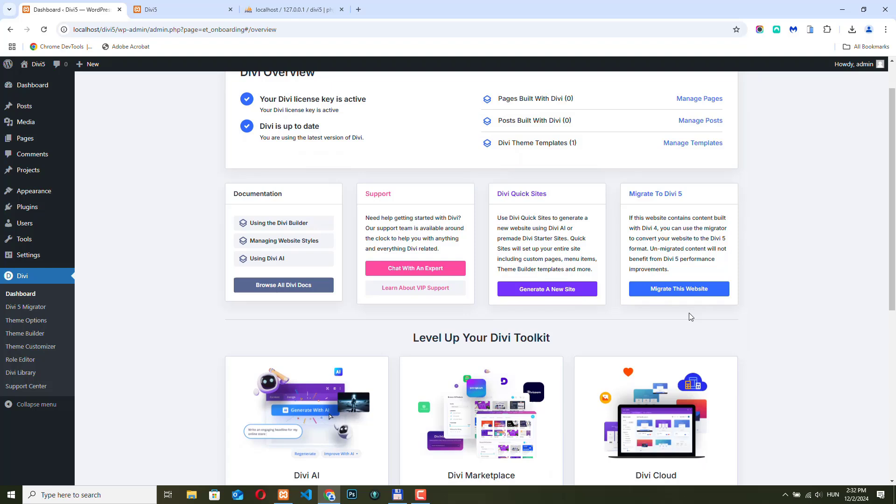
scroll(467, 299, "up", 1)
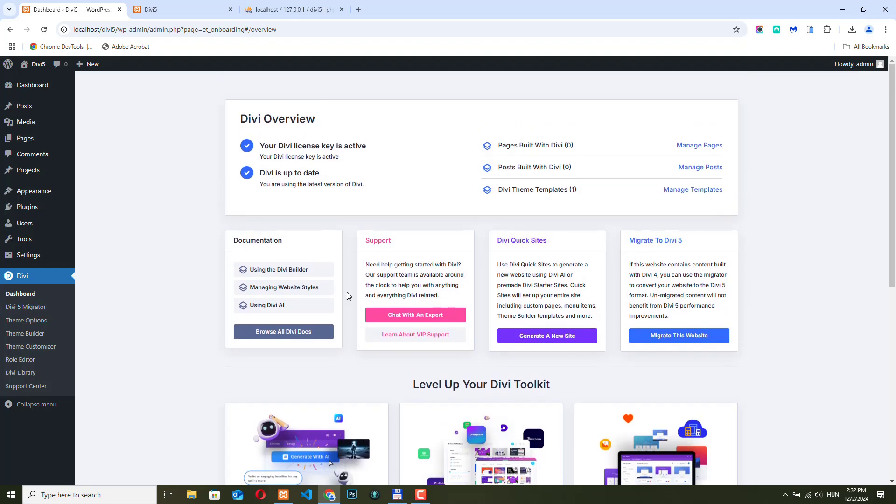
scroll(373, 318, "down", 2)
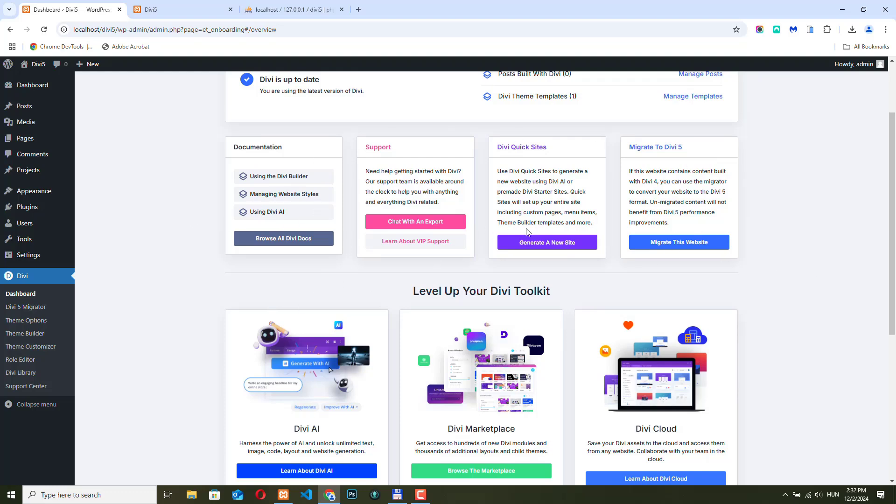
scroll(534, 276, "down", 4)
scroll(534, 276, "up", 3)
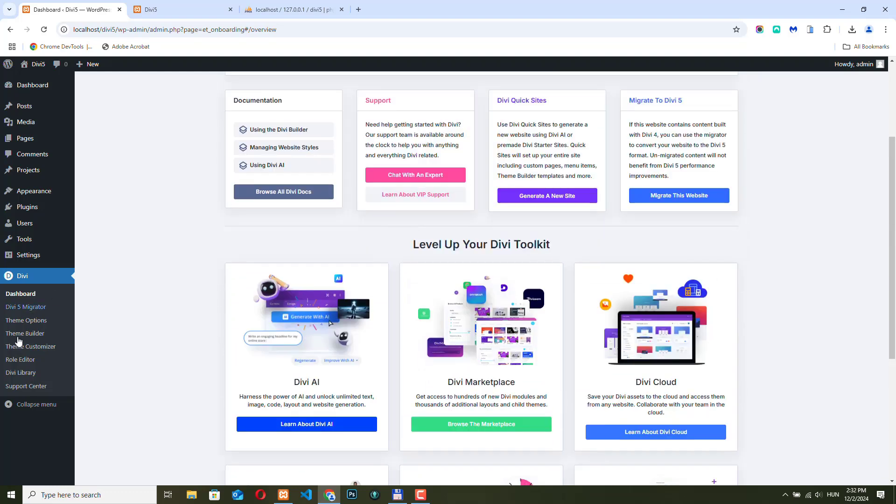
Look through the Divi 5 Migrator compatibility results, then go to Divi Theme Options.
left_click(20, 308)
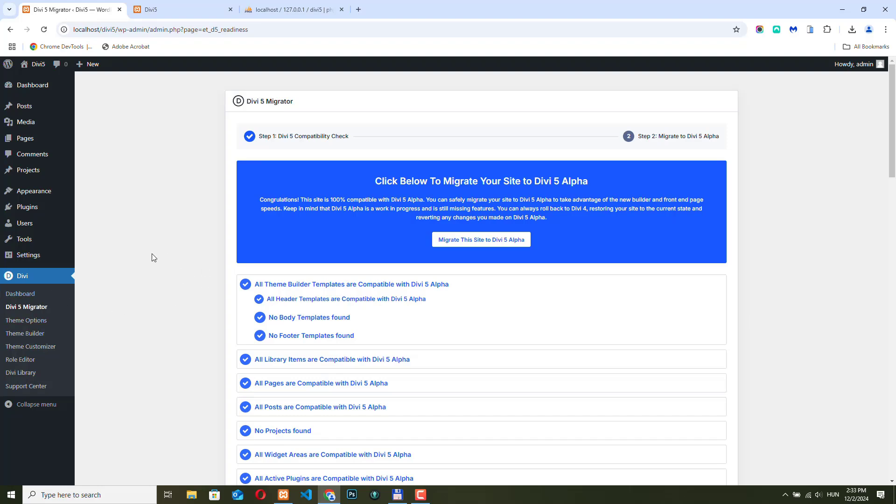
scroll(456, 150, "down", 5)
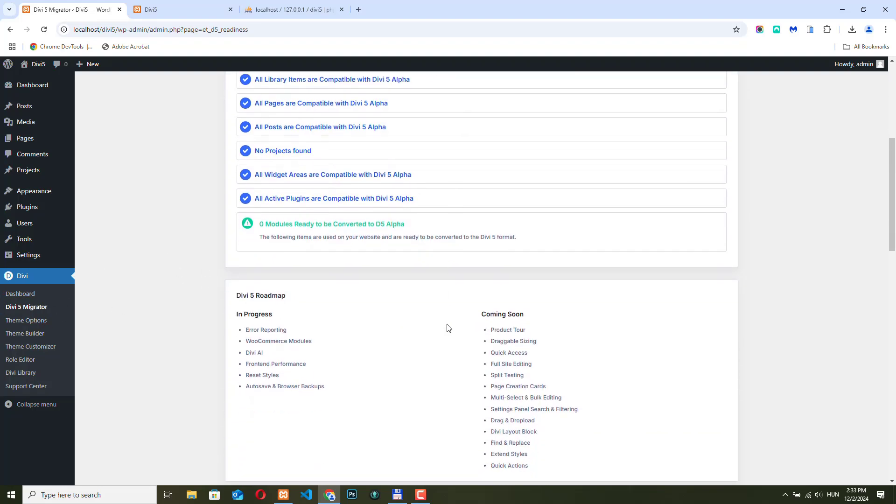
scroll(445, 342, "up", 5)
left_click(52, 321)
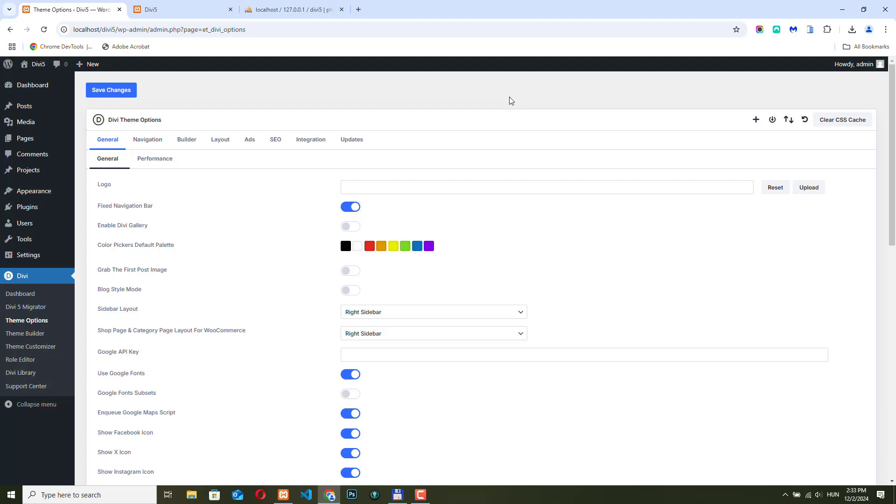
left_click(159, 9)
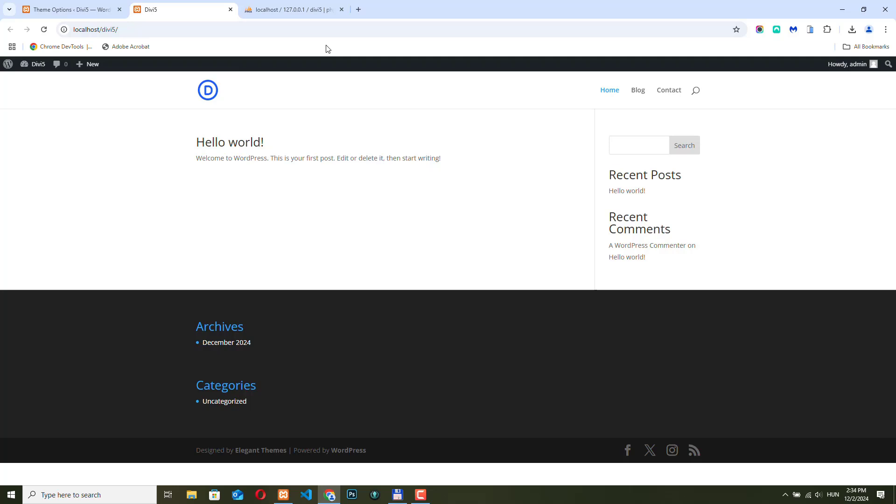
left_click(55, 12)
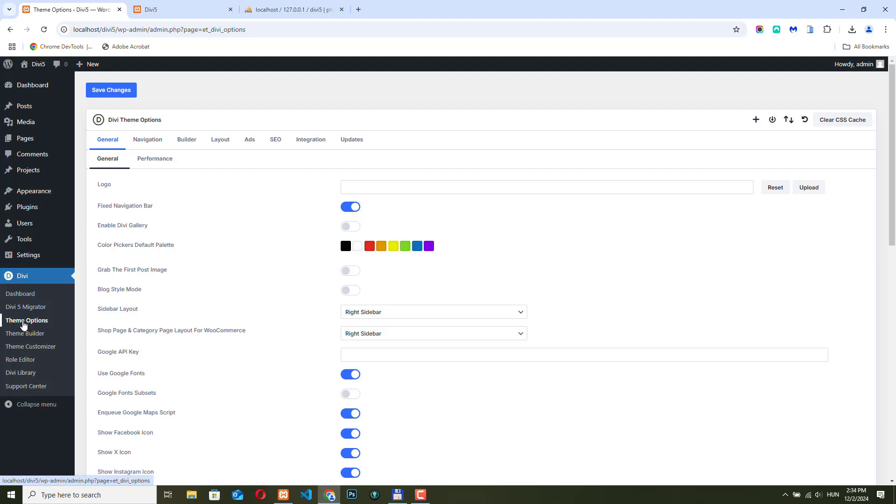
Go to Divi > Theme Builder to view the Default Website Template's empty header, body and footer.
left_click(28, 335)
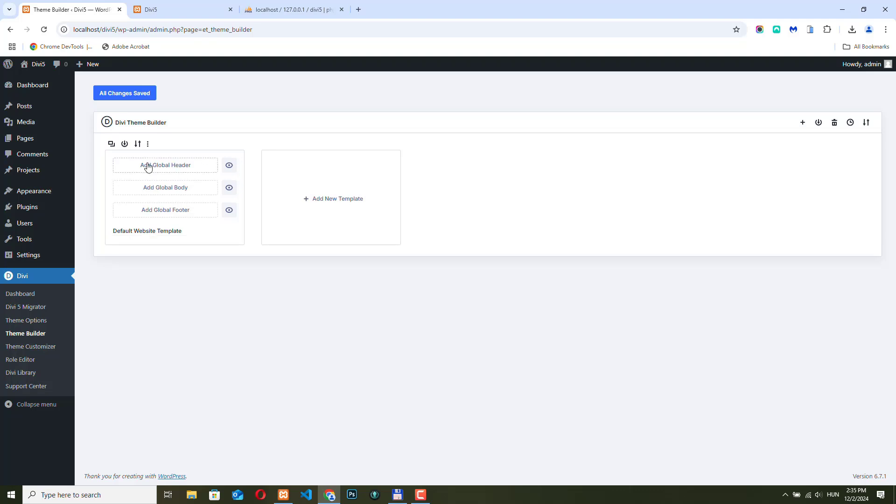
left_click(329, 200)
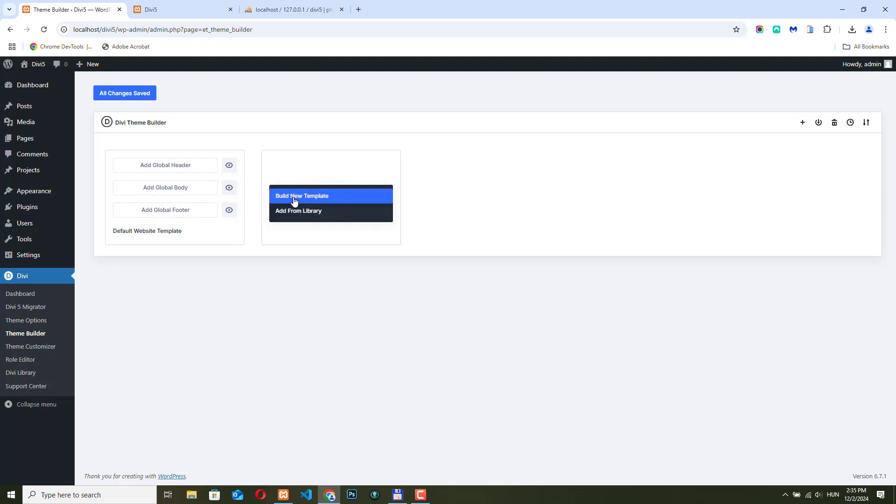
left_click(325, 199)
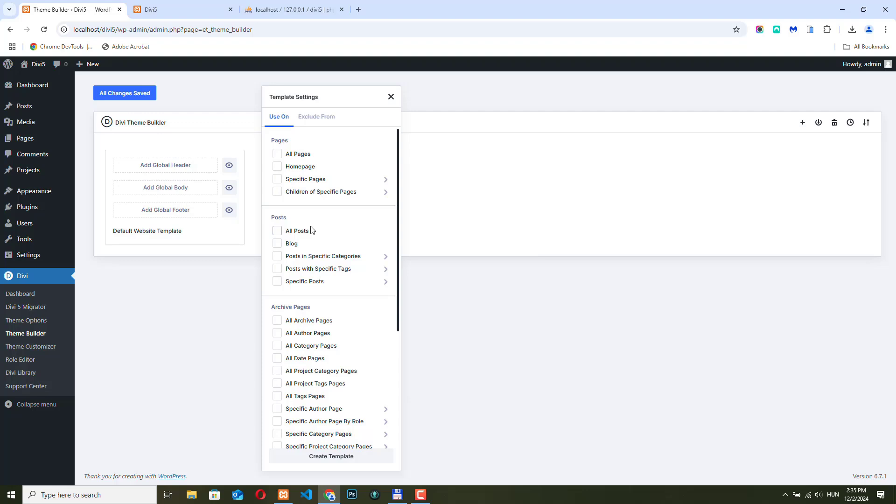
mouse_move(304, 194)
mouse_move(280, 184)
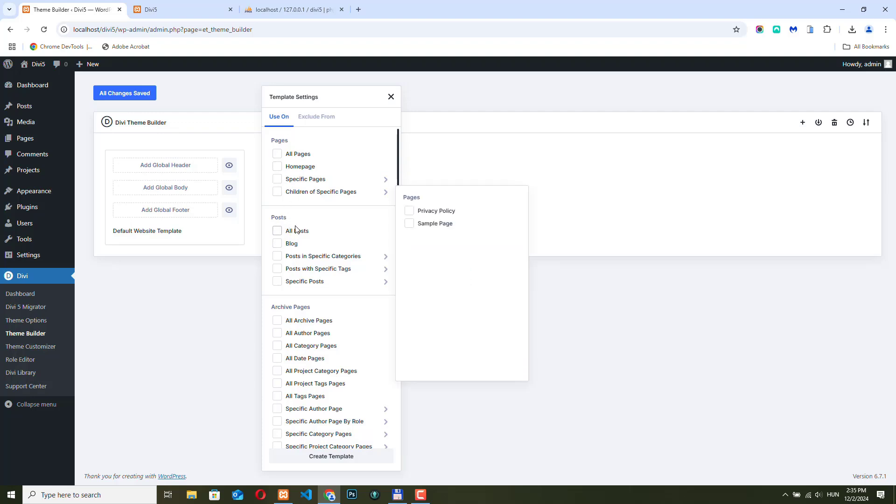
mouse_move(278, 285)
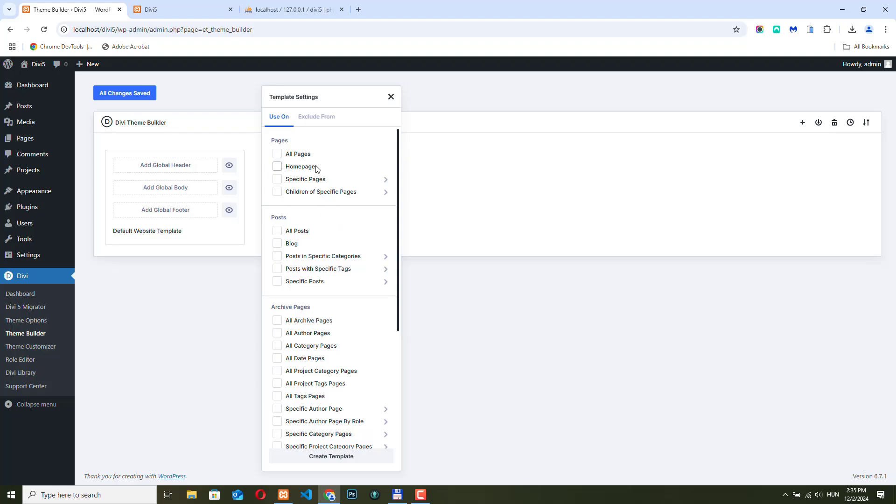
left_click(240, 296)
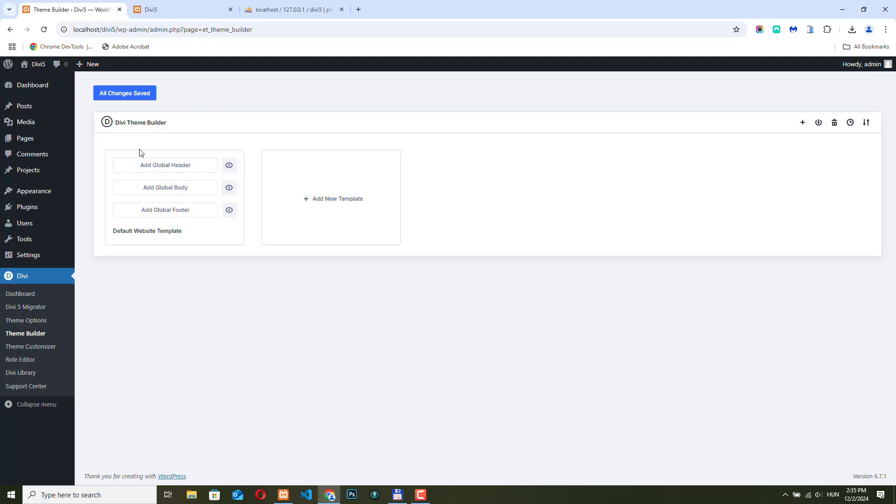
Add a global header to the Default Website Template and build it in the visual builder.
left_click(176, 166)
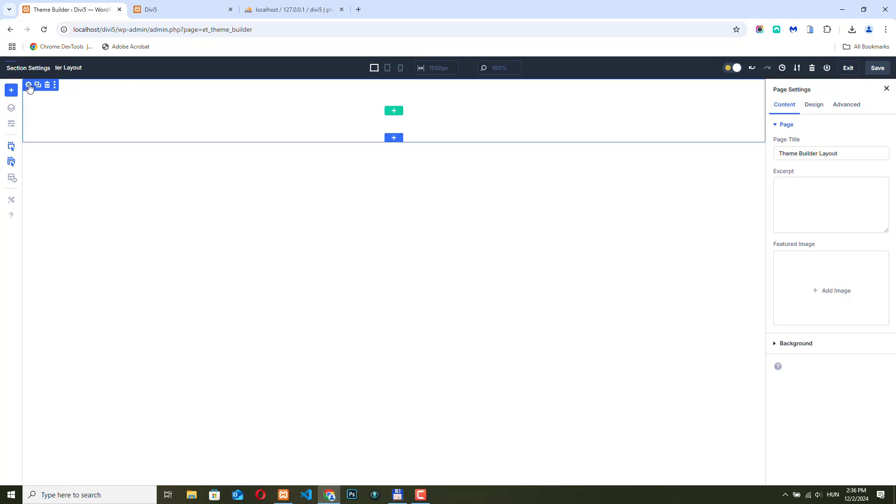
Set the header section's background colour to near-black #1c1c1c.
left_click(28, 85)
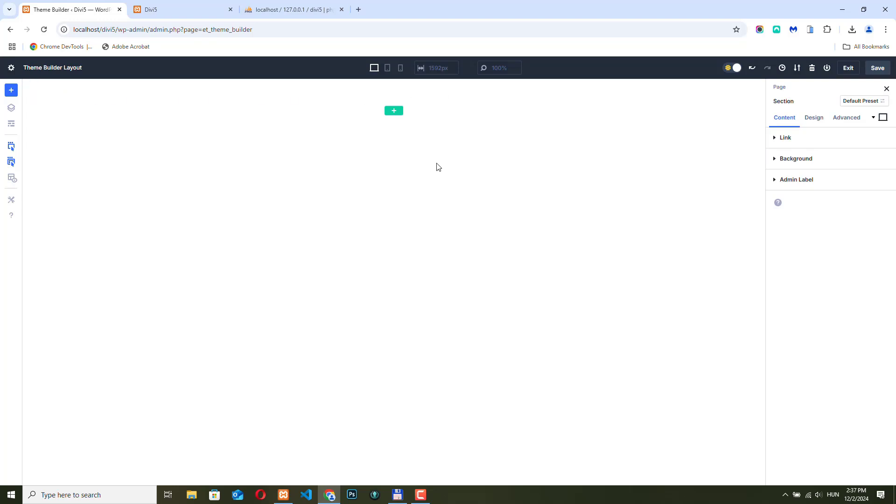
left_click(813, 159)
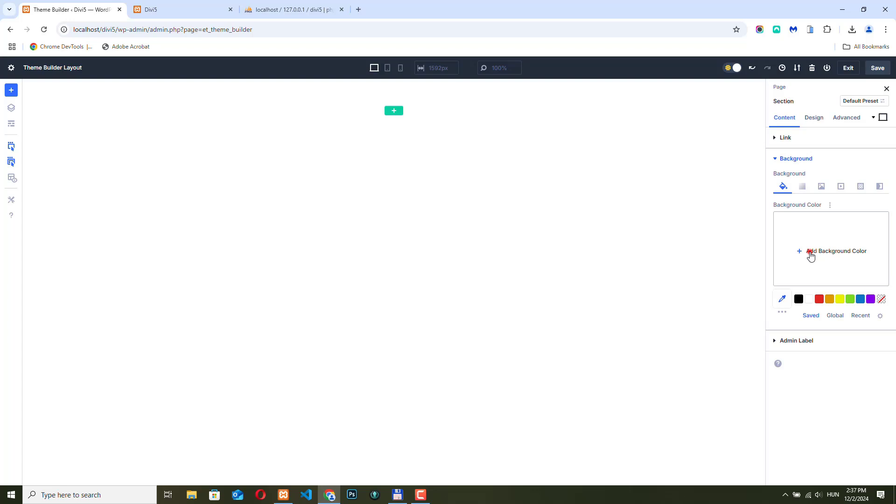
left_click(810, 254)
left_click_drag(839, 222, 780, 278)
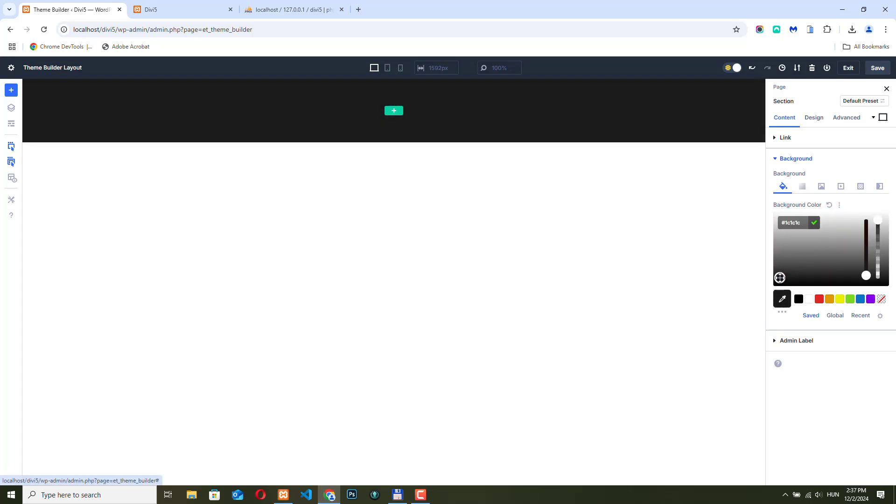
left_click(824, 413)
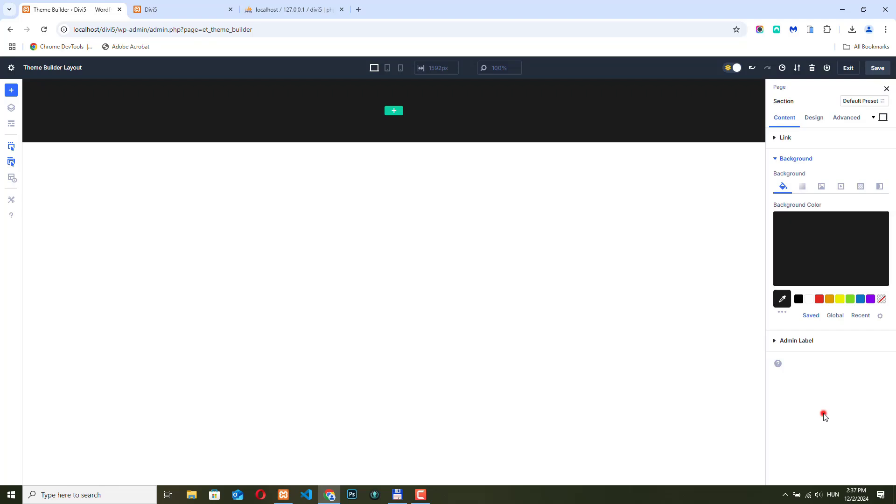
Add a two-column row with a Blurb in the left column and delete its placeholder body text.
left_click(395, 113)
left_click(405, 174)
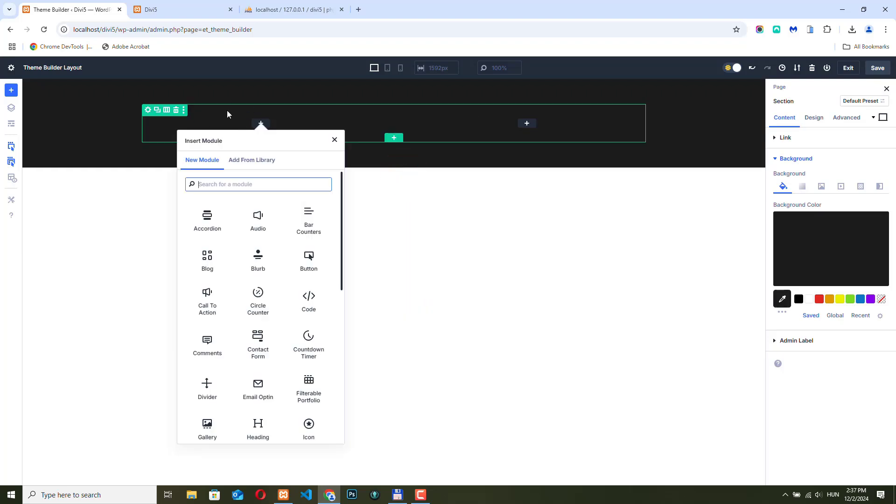
left_click(259, 257)
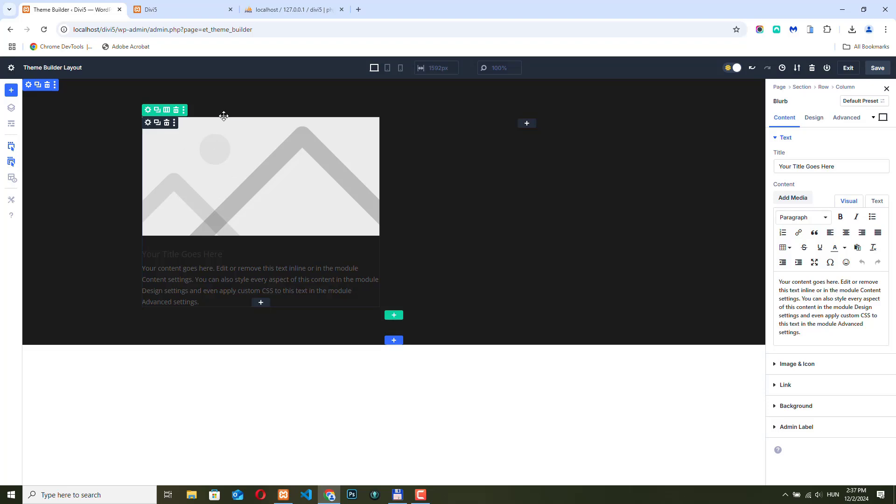
left_click_drag(804, 333, 776, 281)
key("Delete")
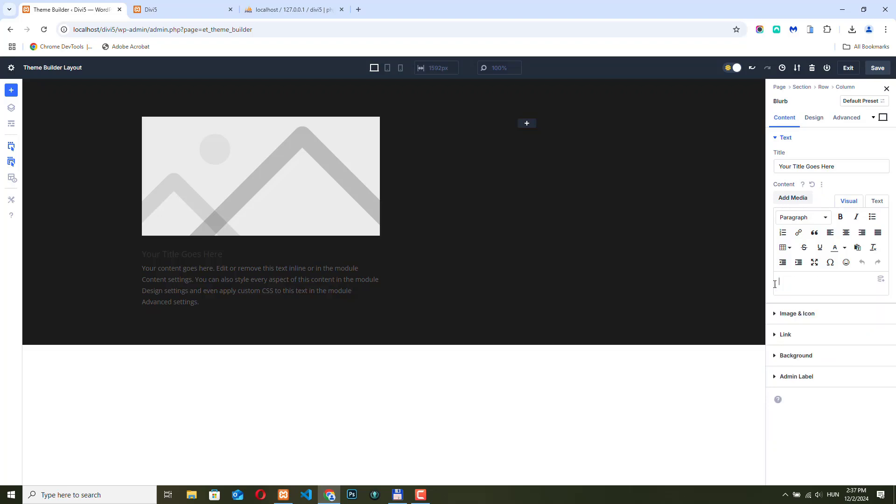
Switch the blurb to an icon and choose the phone icon from a 'phone' search.
left_click(814, 312)
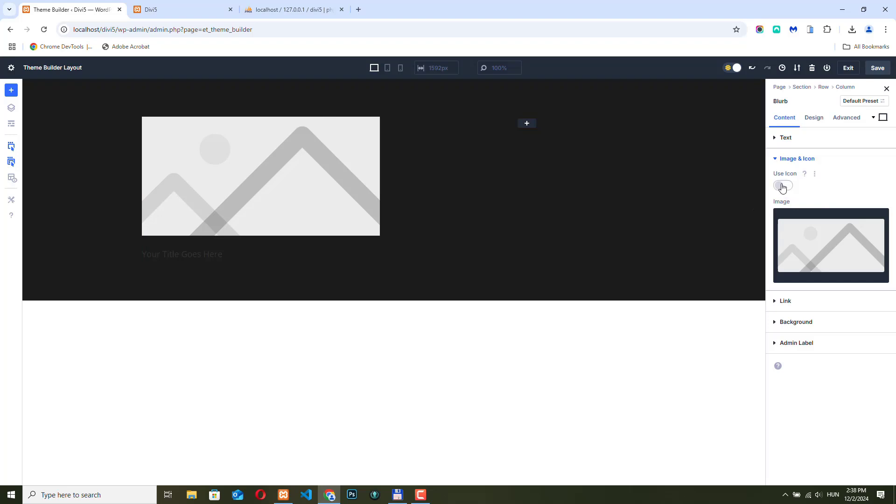
left_click(783, 187)
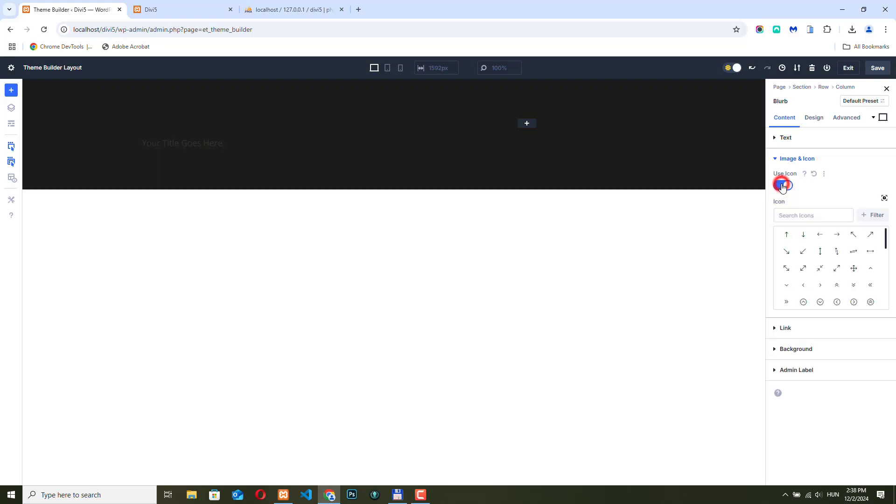
left_click(822, 214)
type("pho")
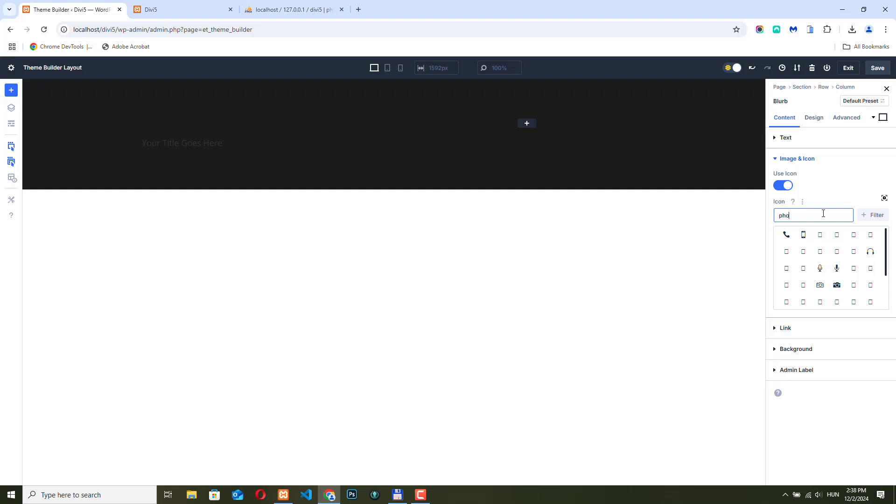
type("mn")
key("BackSpace")
type("ne")
left_click(787, 235)
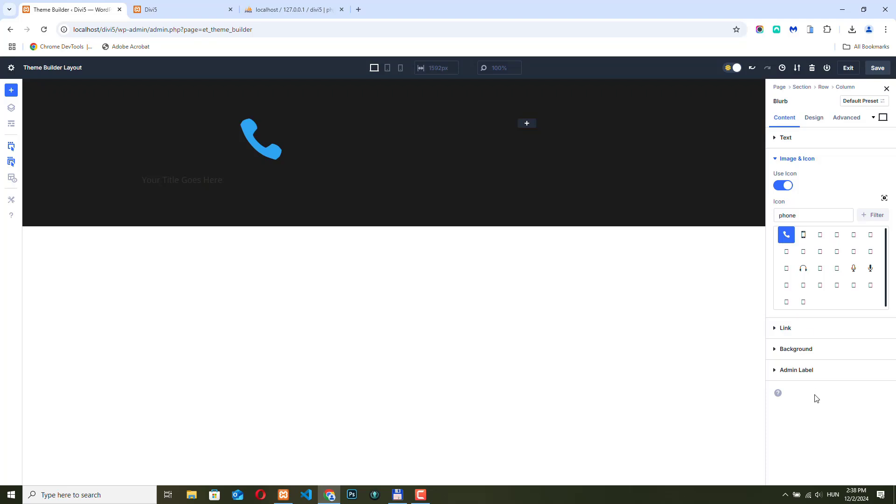
Replace the blurb title with 'Call us:' followed by the phone number.
left_click(789, 137)
left_click(848, 167)
key("ctrl+a")
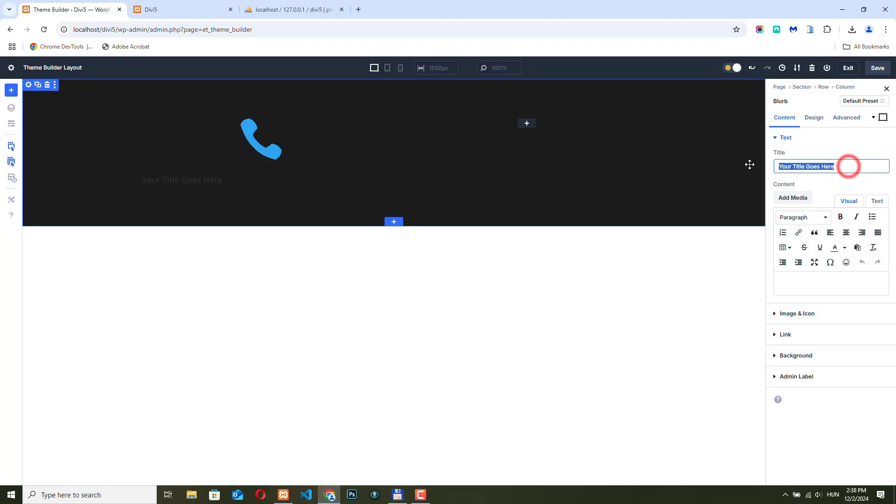
type("Call us:")
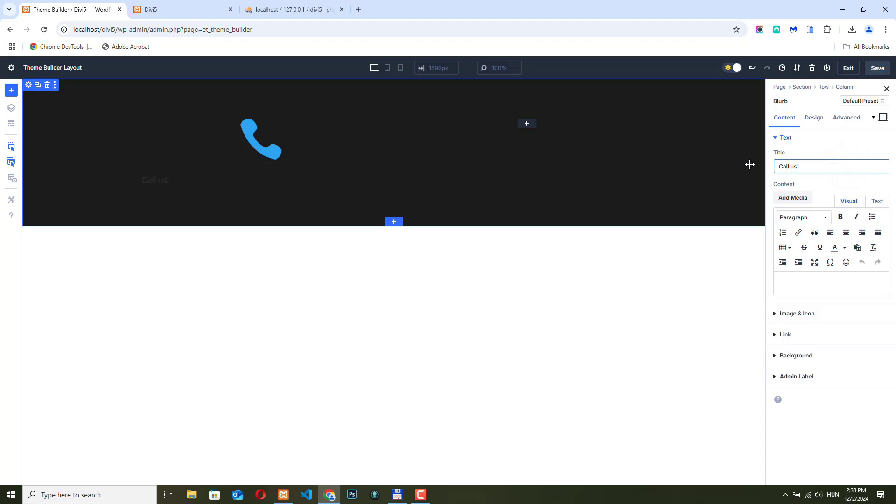
type(" +1-555-555")
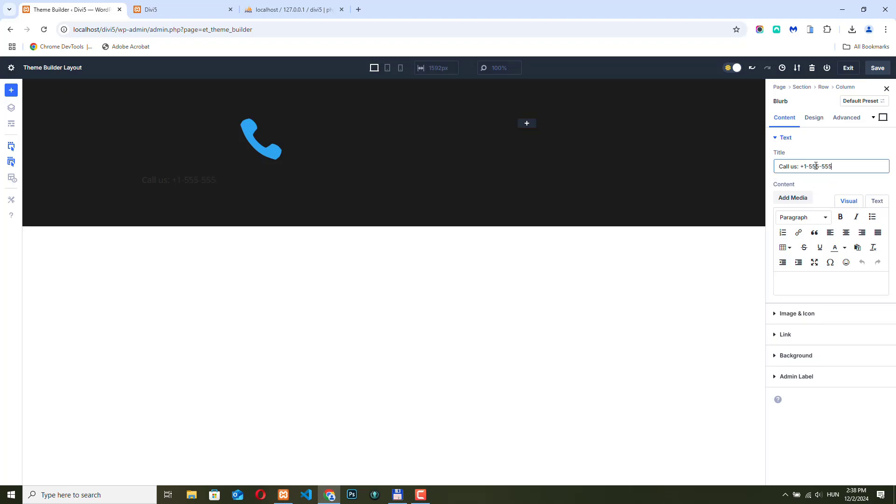
left_click(815, 120)
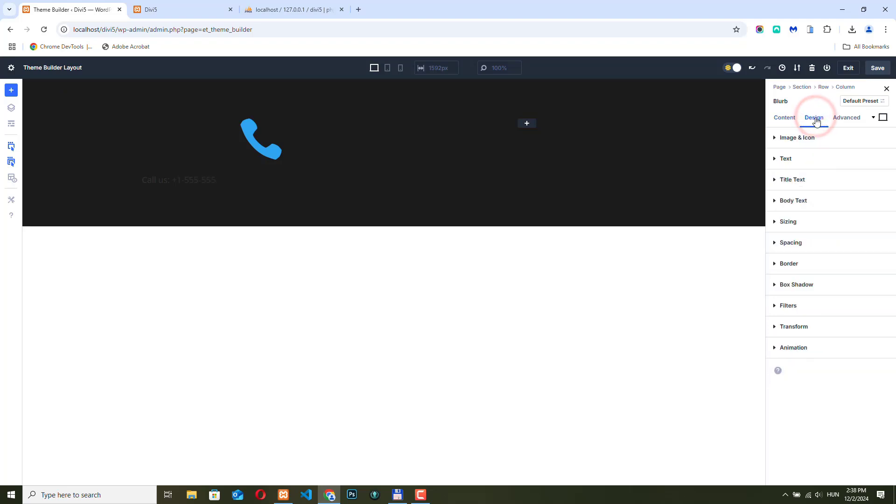
Place the blurb icon left of the title, coloured white and 15px wide.
left_click(792, 137)
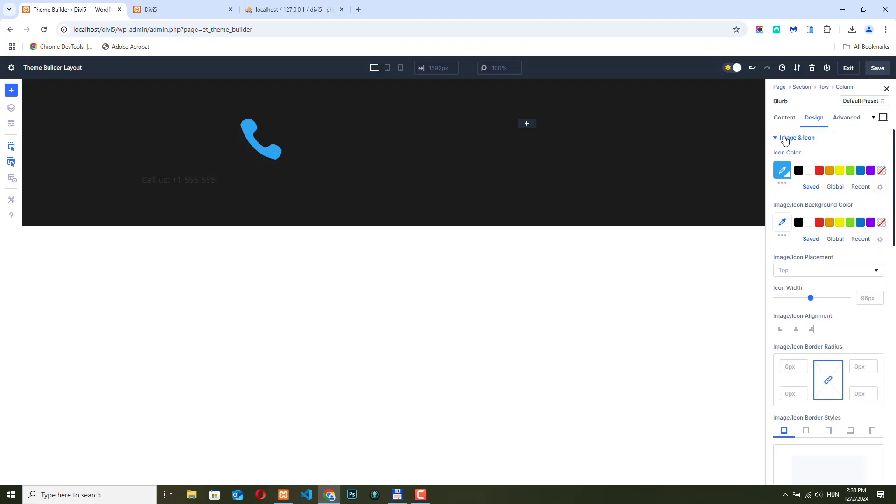
left_click(796, 271)
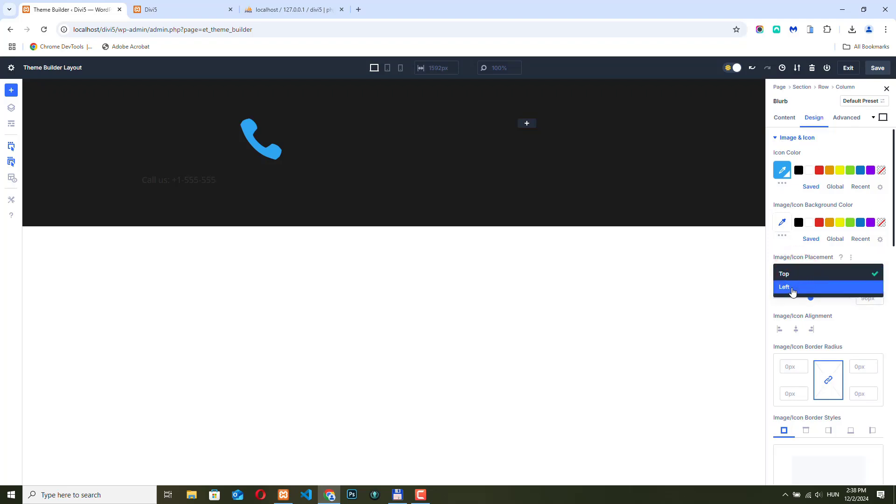
left_click(792, 288)
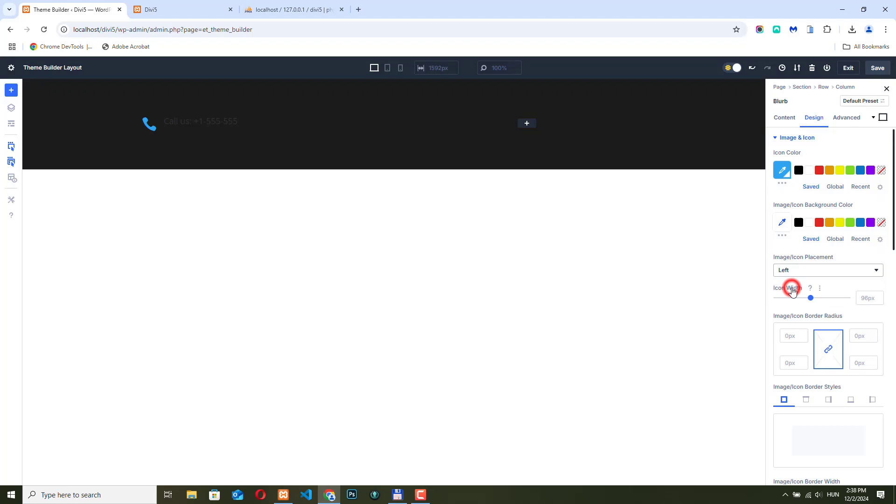
left_click(810, 172)
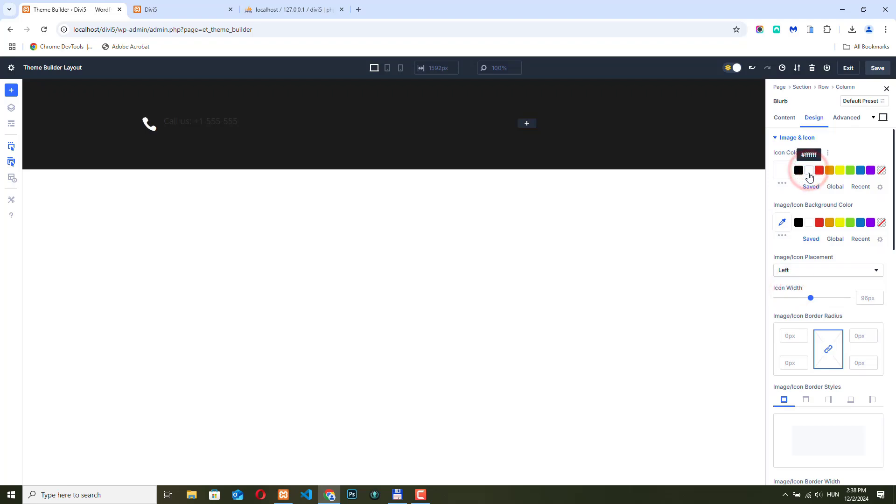
left_click_drag(810, 298, 781, 298)
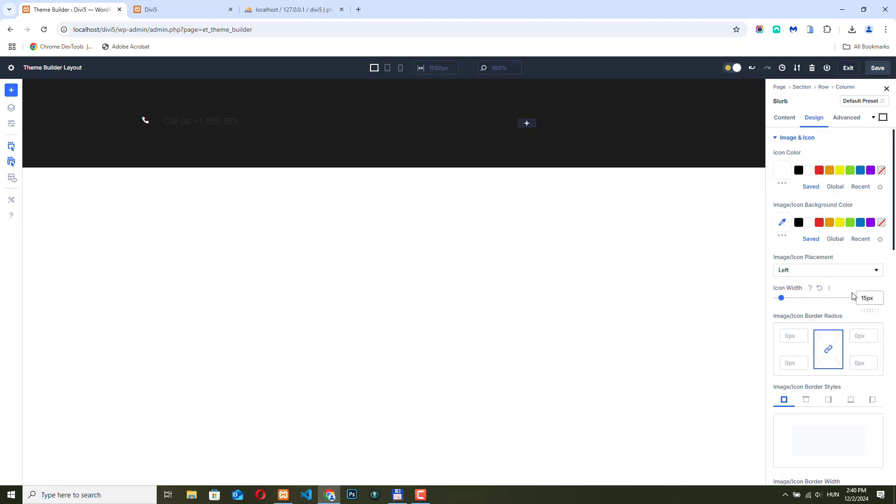
left_click(774, 138)
Make the blurb title text white at 16px.
left_click(817, 178)
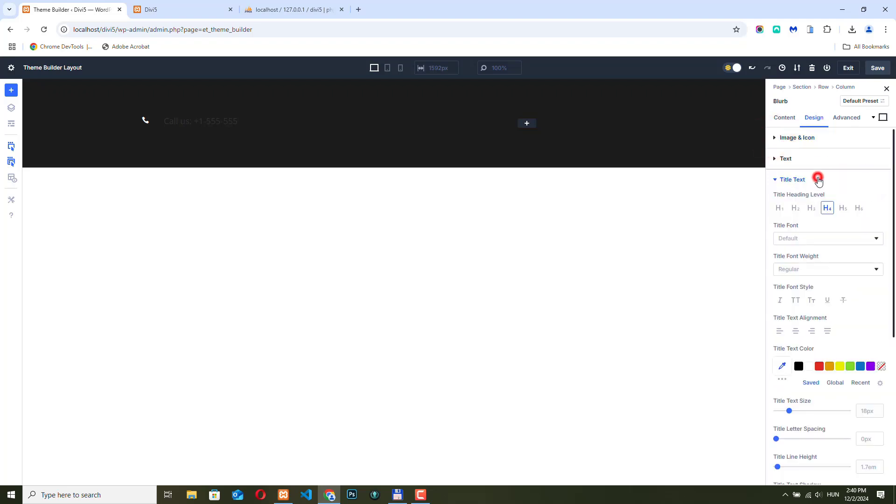
left_click(809, 368)
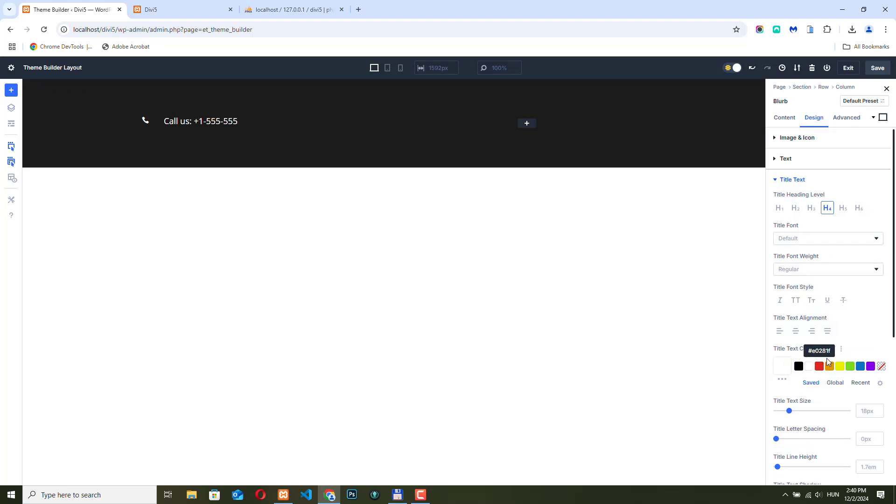
scroll(843, 327, "down", 1)
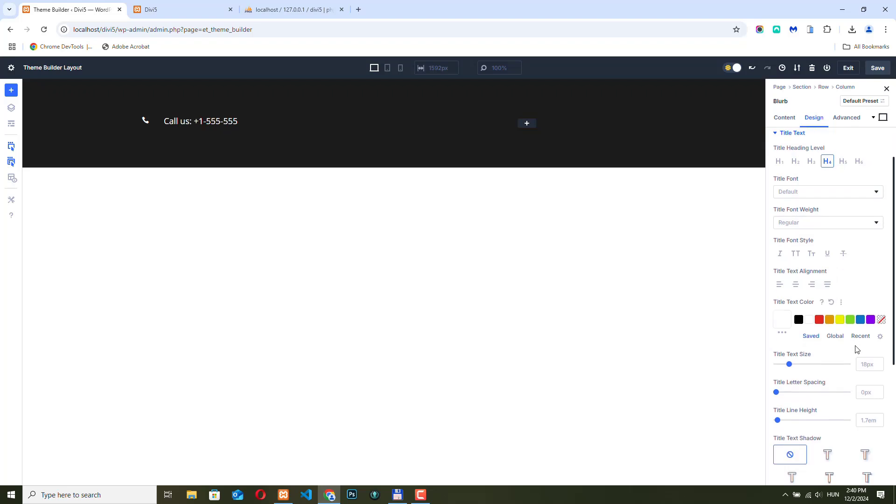
left_click(880, 367)
left_click(880, 368)
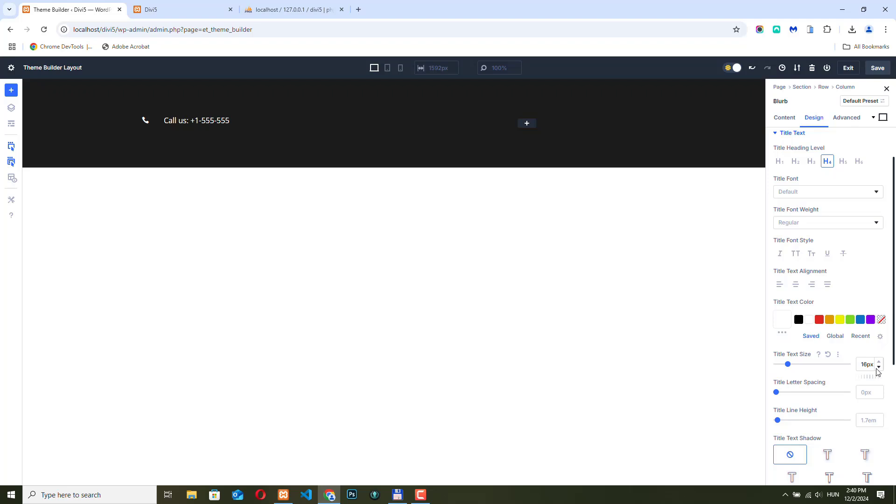
scroll(805, 140, "up", 1)
Give the phone icon a 17px left margin.
left_click(803, 138)
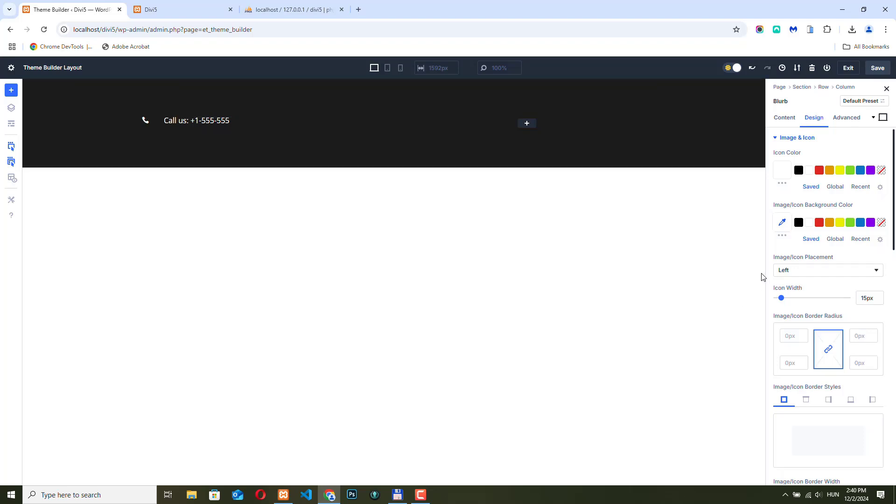
scroll(826, 290, "down", 7)
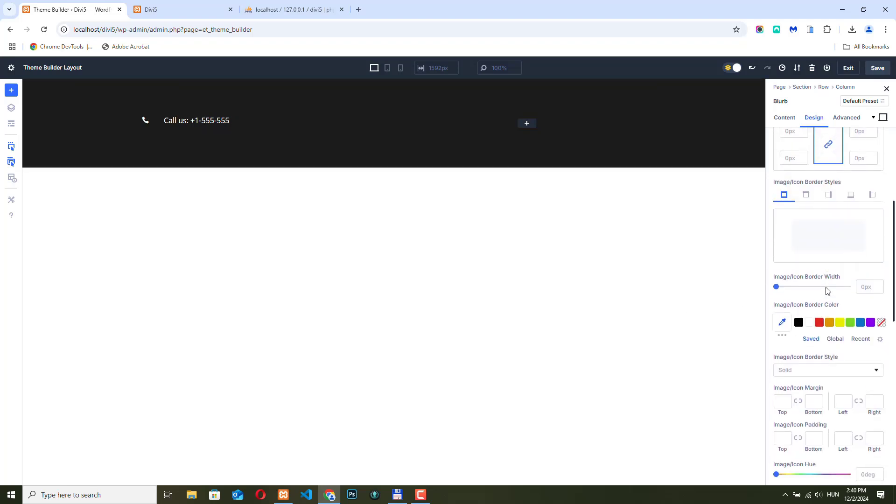
left_click_drag(848, 289, 848, 285)
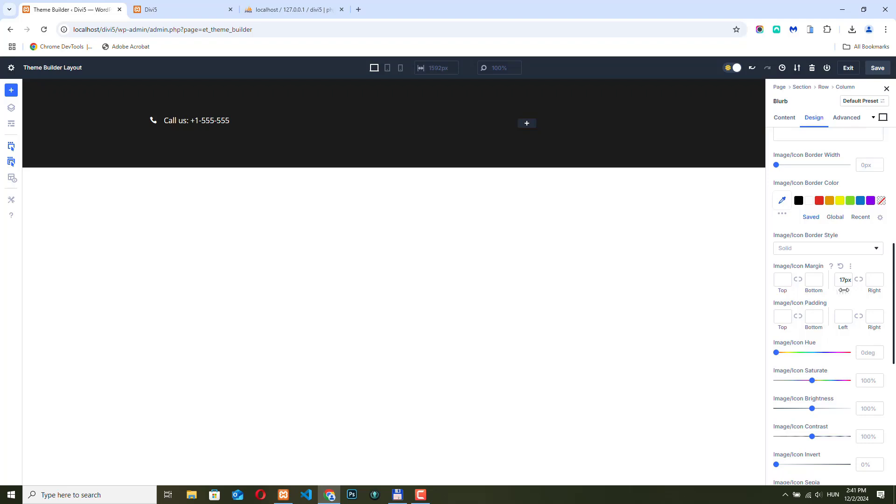
Set the blurb's Spacing Margin Left to -17px.
left_click(780, 139)
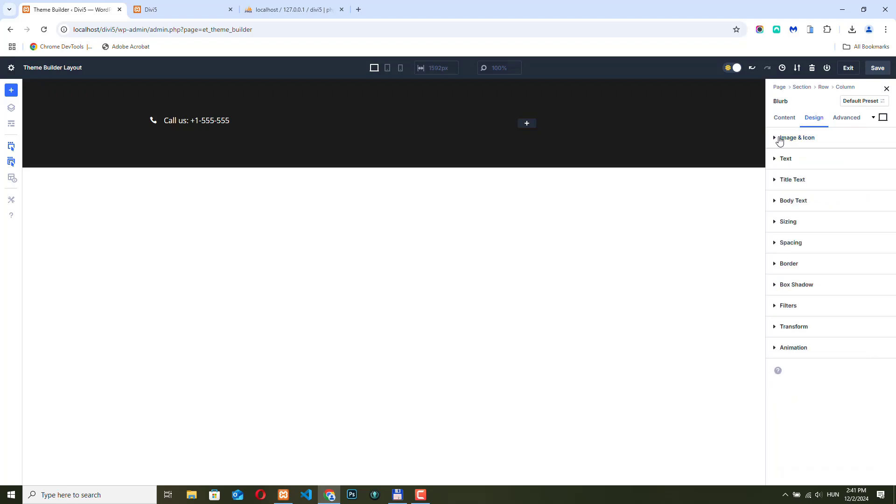
left_click(808, 182)
left_click(808, 182)
left_click(808, 245)
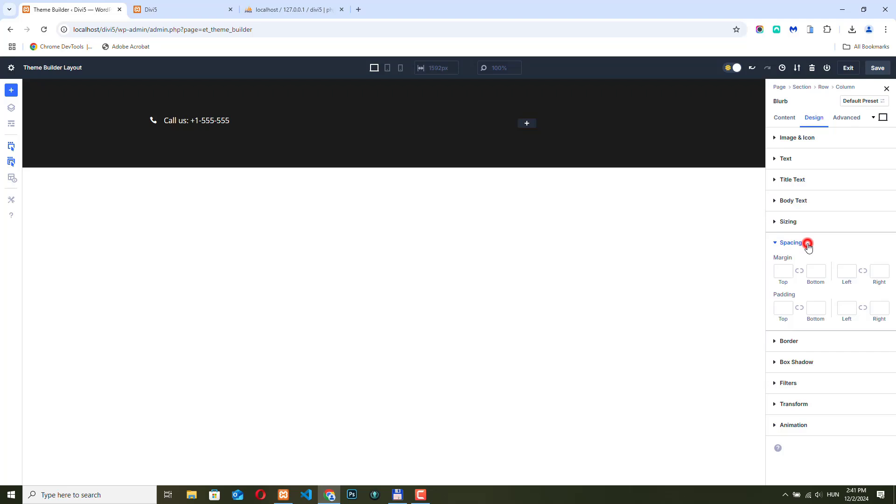
left_click(852, 274)
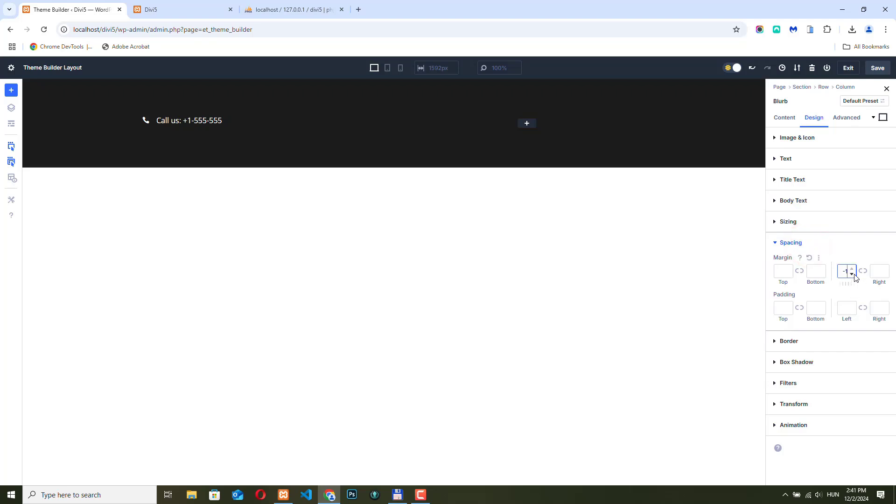
left_click(855, 275)
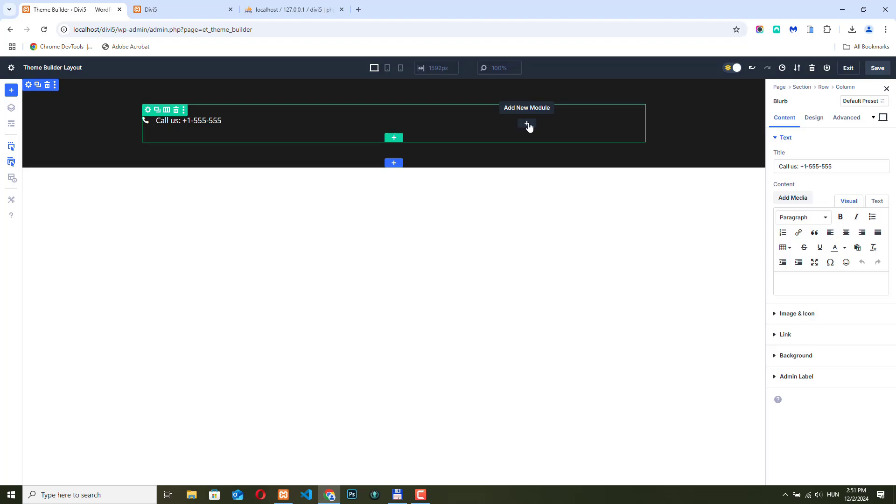
Add an Icon module beside the blurb showing the circular Facebook icon.
left_click(527, 125)
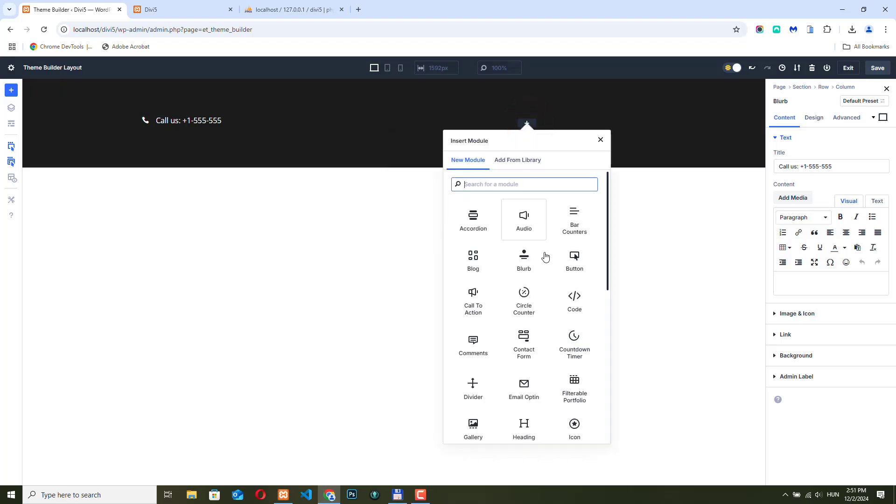
scroll(578, 341, "down", 2)
left_click(574, 332)
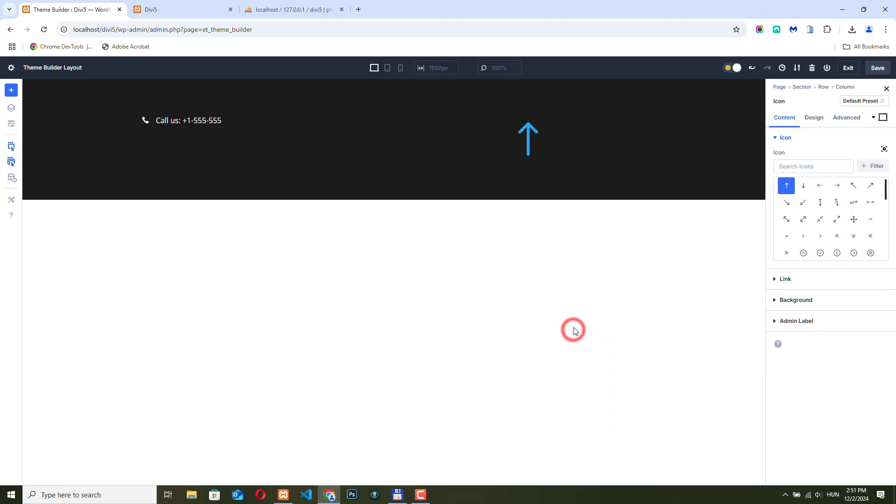
left_click(811, 166)
type("fa")
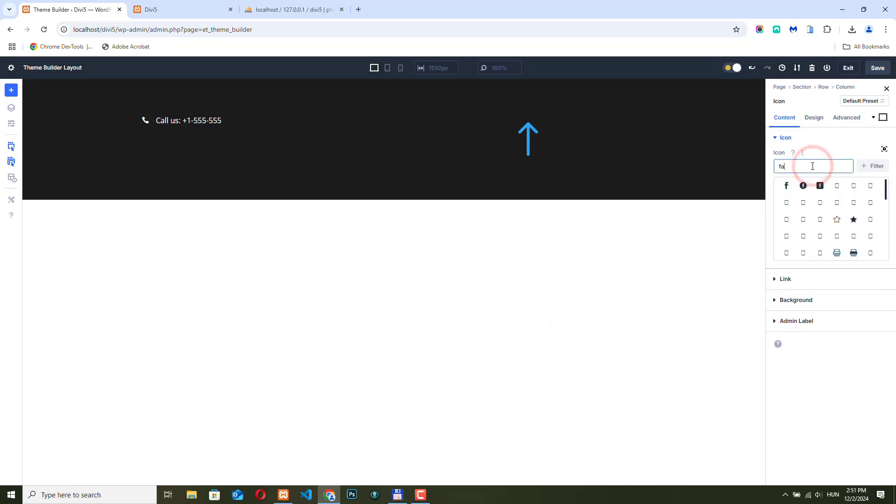
type("ceb")
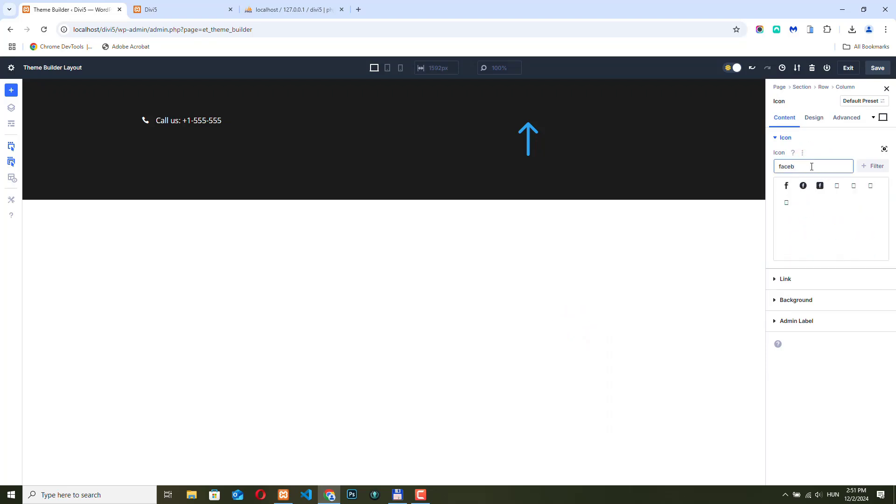
left_click(804, 185)
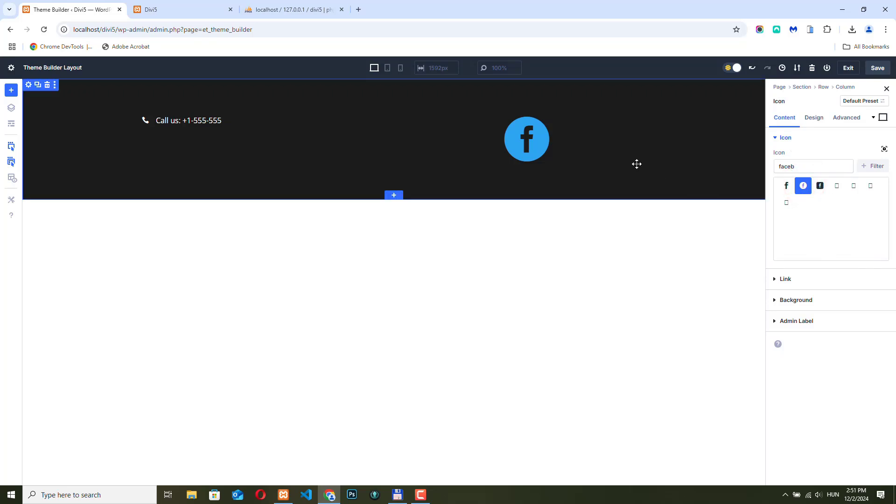
Add a second Icon module below it showing the X logo, found by searching 'twitt'.
left_click(527, 157)
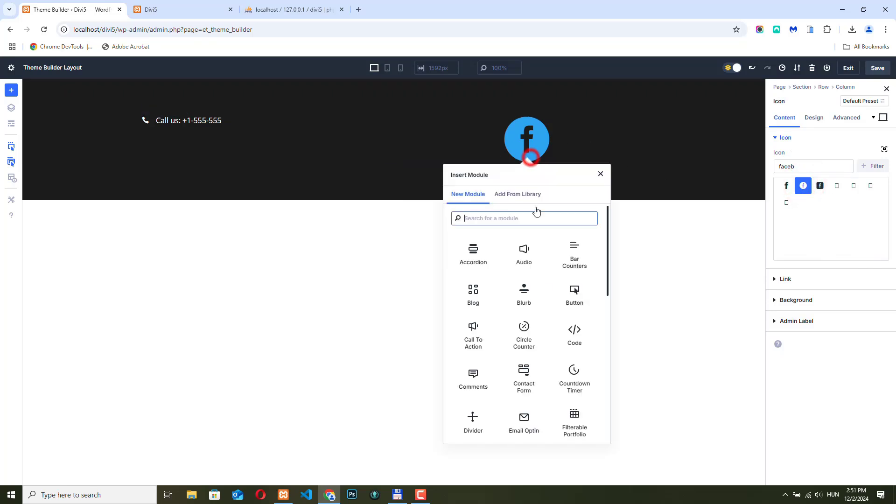
scroll(555, 322, "down", 3)
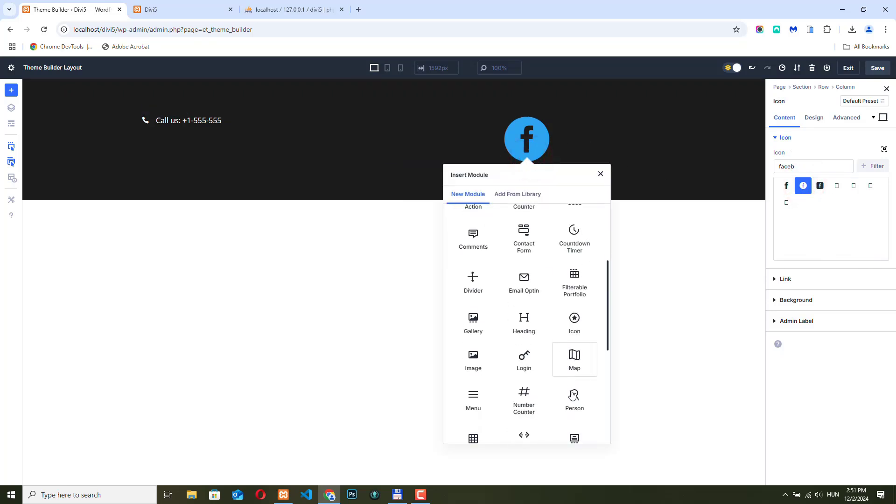
left_click(575, 319)
left_click(807, 166)
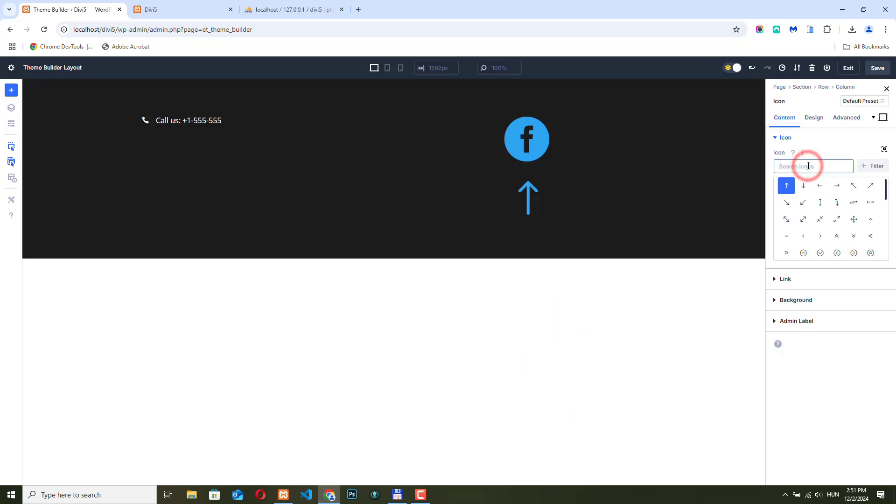
type("twitt")
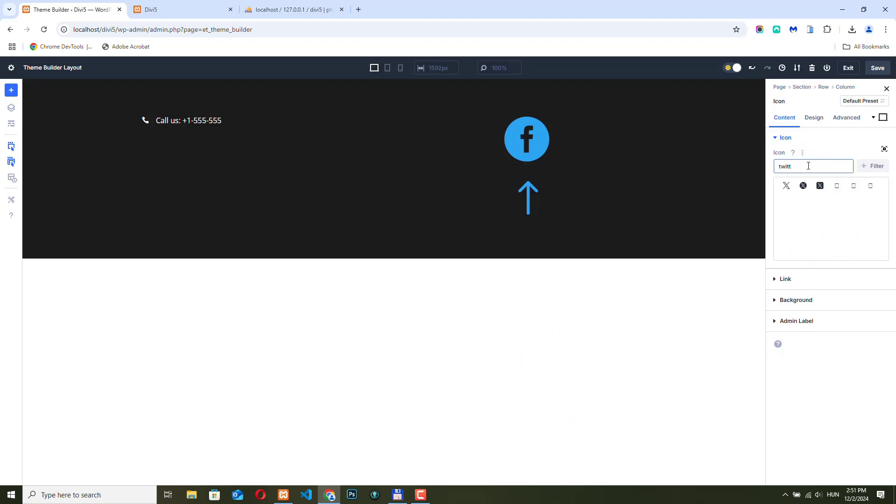
left_click(804, 185)
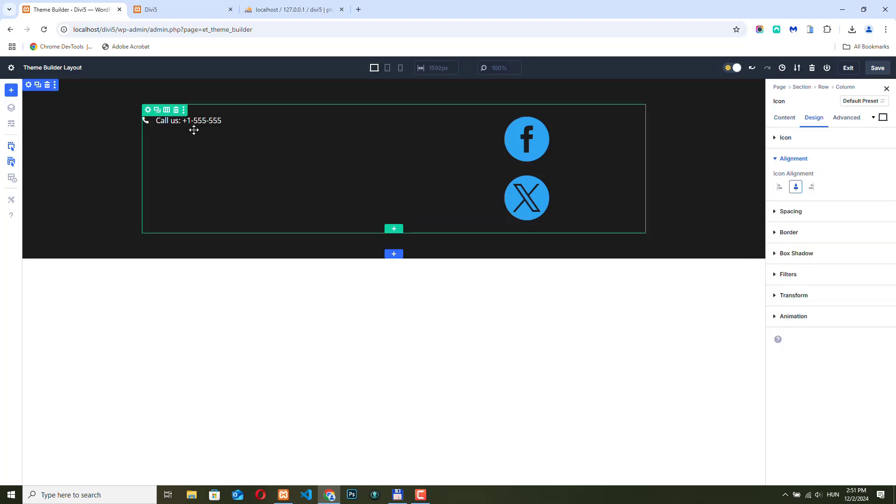
Enter 'display: flex; justify-content: flex-end;' as the icon column's Main Element custom CSS.
left_click(149, 111)
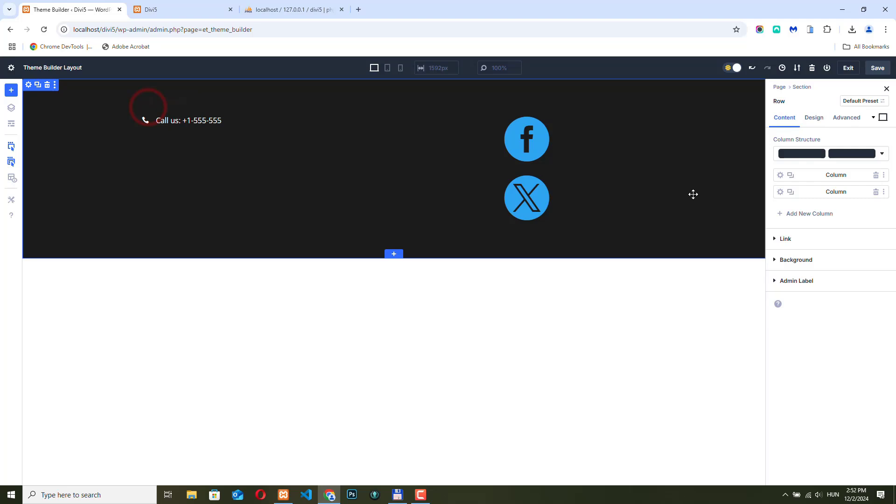
left_click(781, 192)
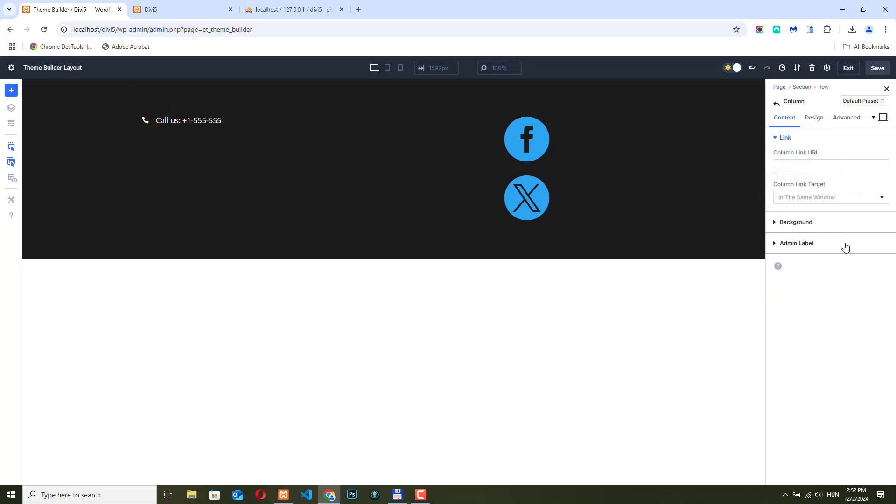
left_click(815, 119)
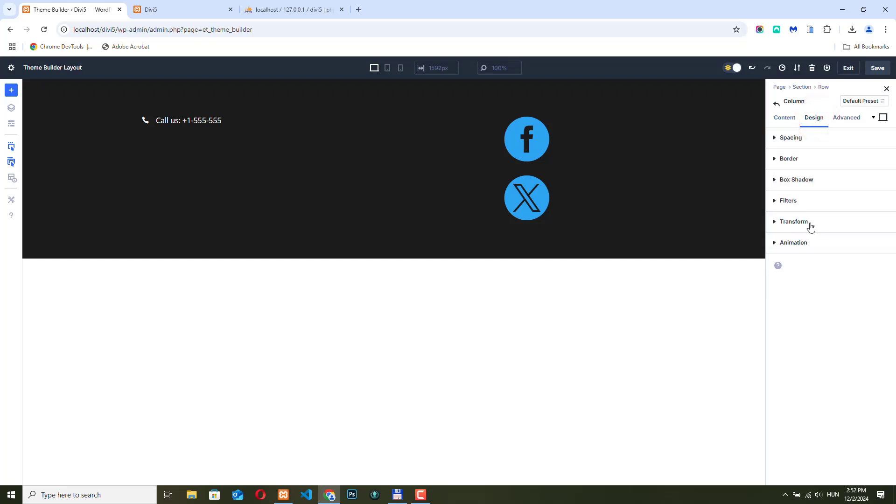
left_click(854, 117)
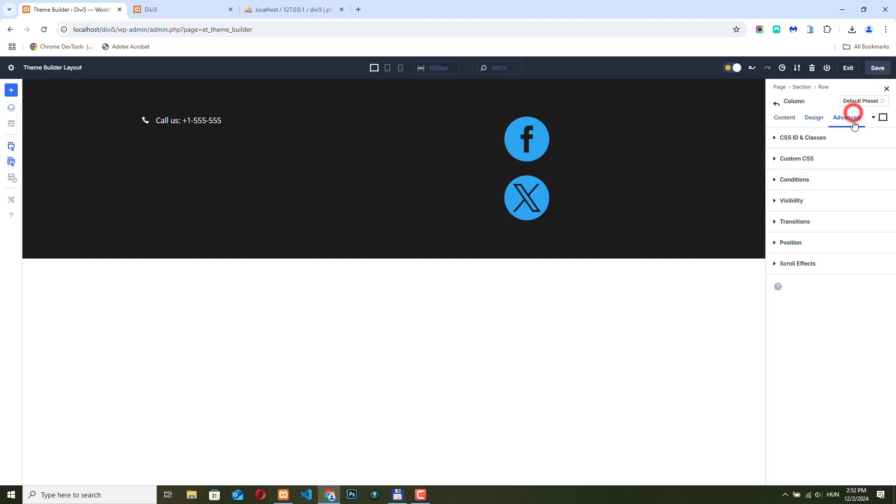
left_click(816, 160)
left_click(862, 185)
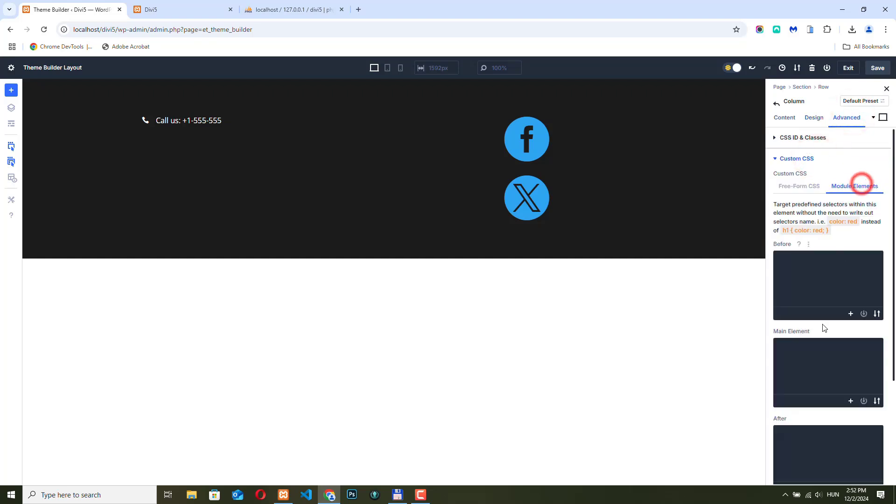
left_click(806, 370)
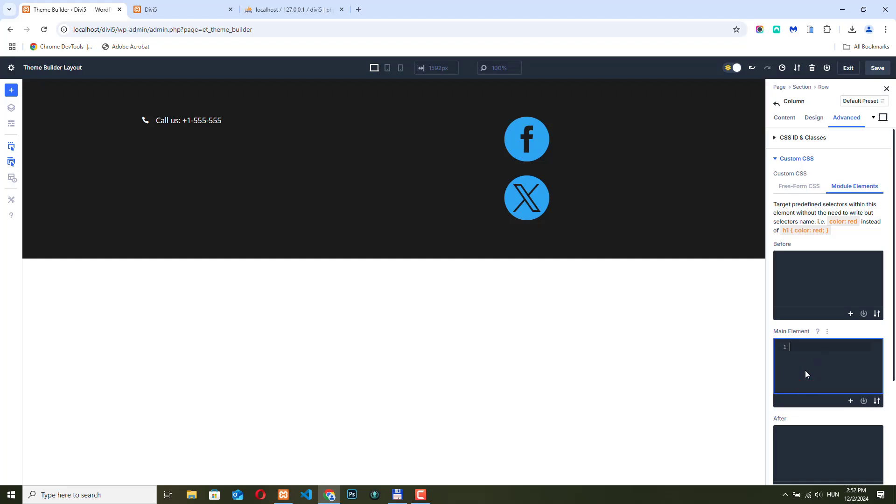
type("display:")
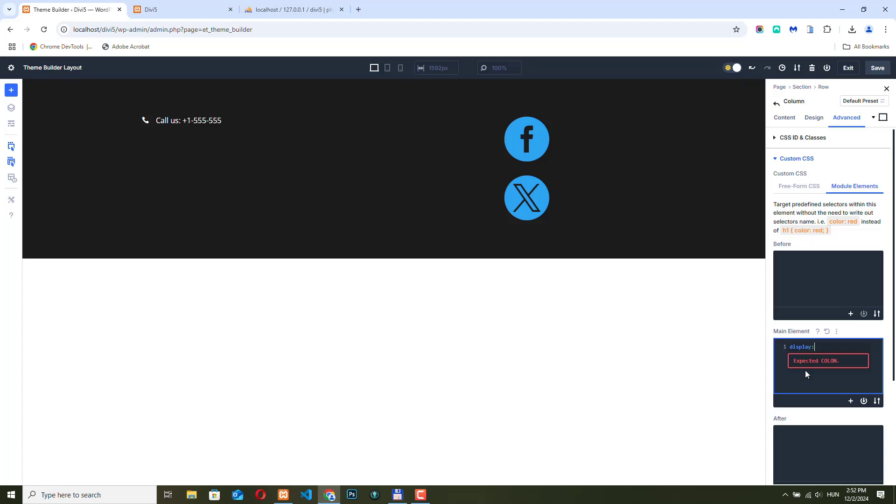
type(" flex")
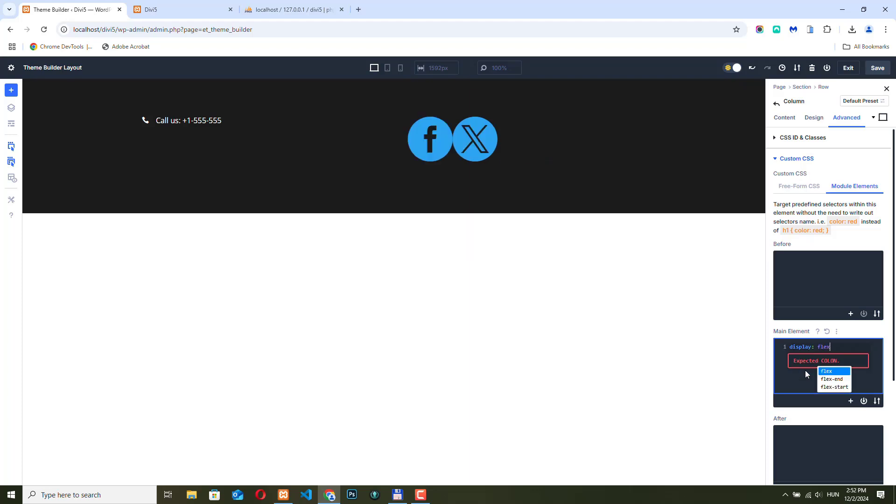
type("; ")
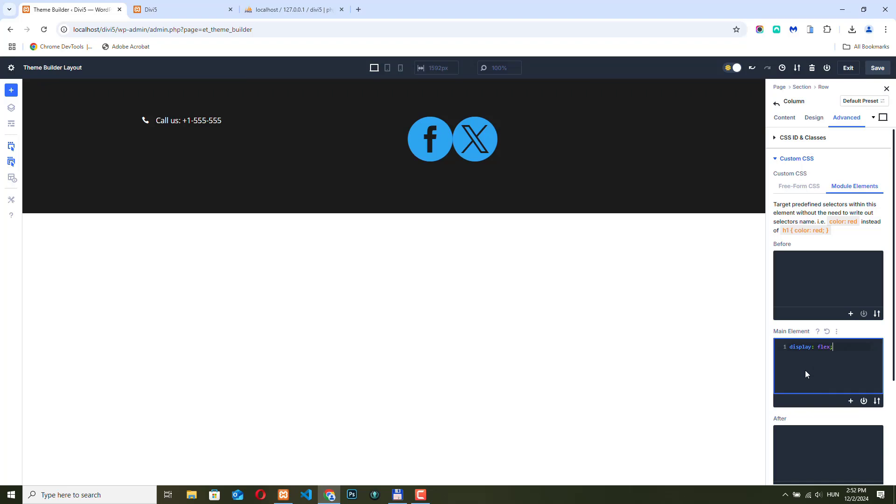
type("justify-content: flex-")
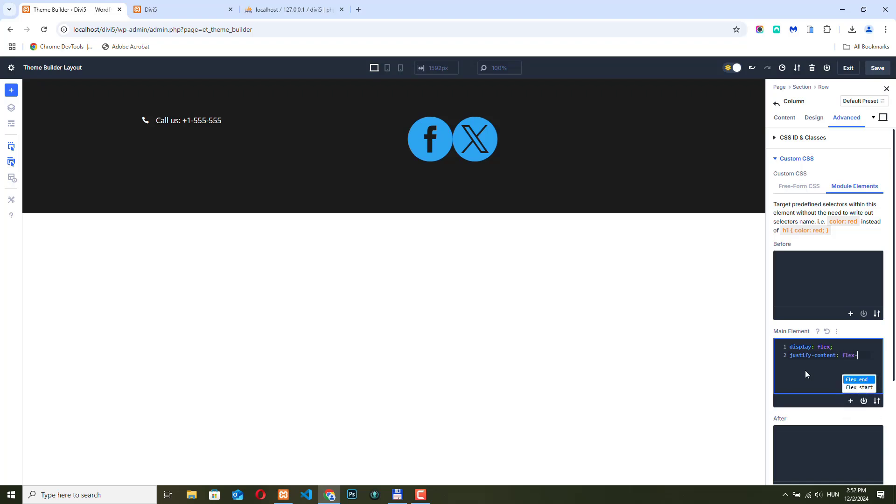
type("end")
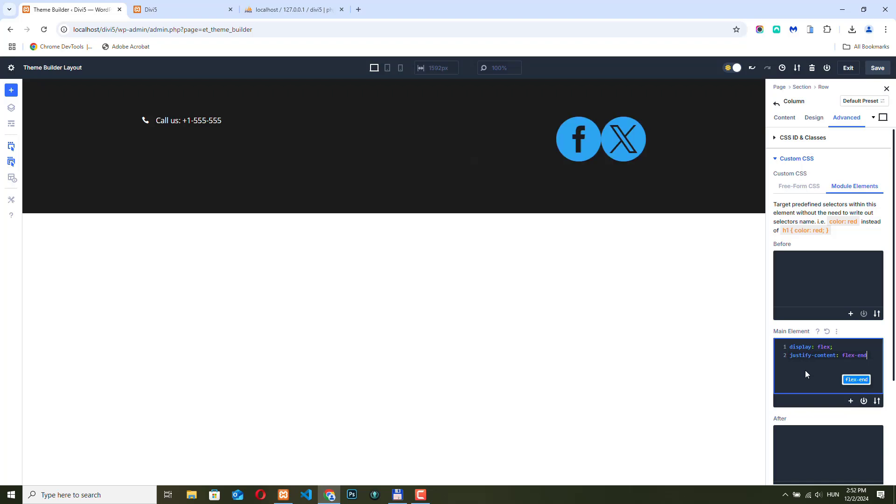
type(";")
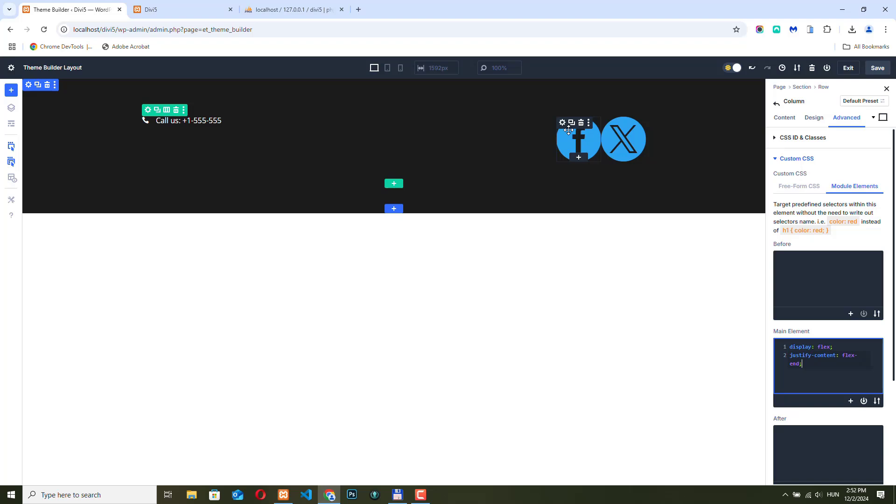
Colour the Facebook icon light grey #b5b5b5 and shrink it to about 28px.
left_click(563, 122)
left_click(814, 118)
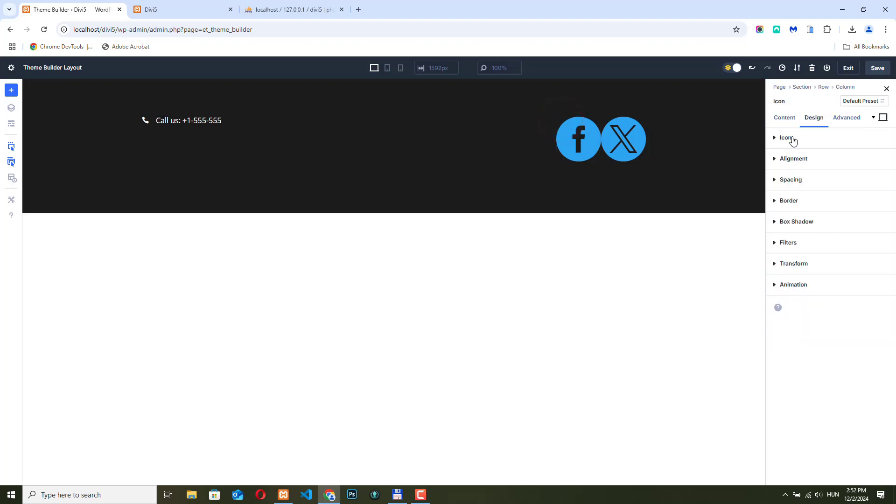
left_click(789, 137)
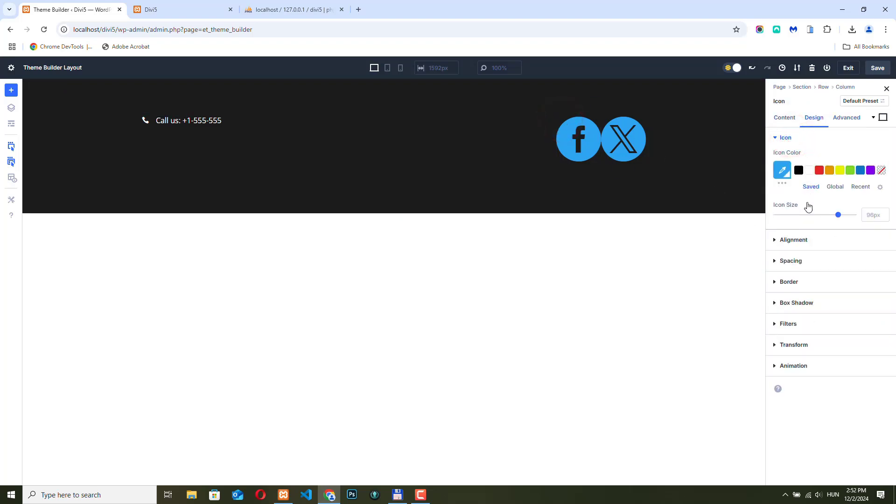
left_click(782, 170)
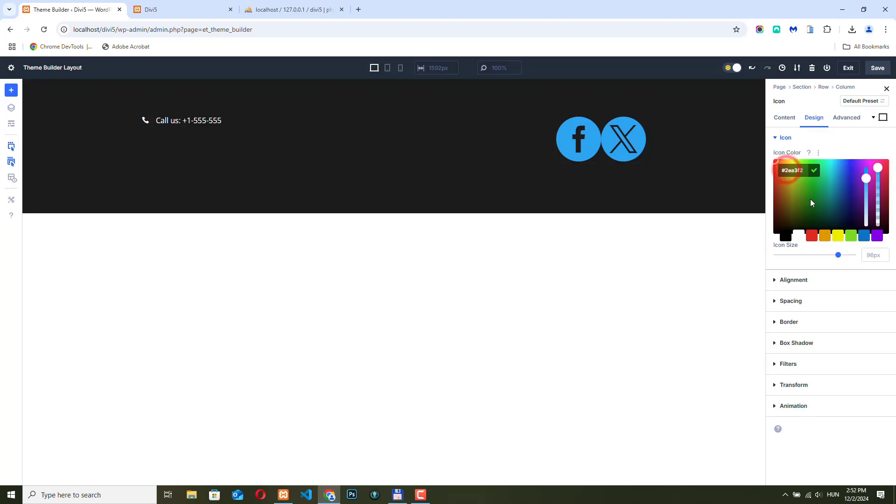
left_click(787, 236)
mouse_move(796, 196)
left_mouse_down()
mouse_move(818, 181)
mouse_move(800, 182)
left_mouse_up()
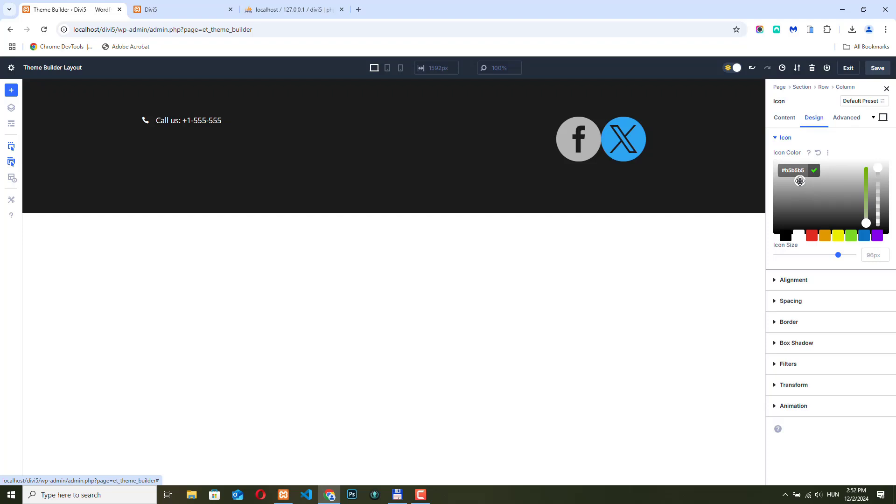
left_click_drag(838, 255, 792, 248)
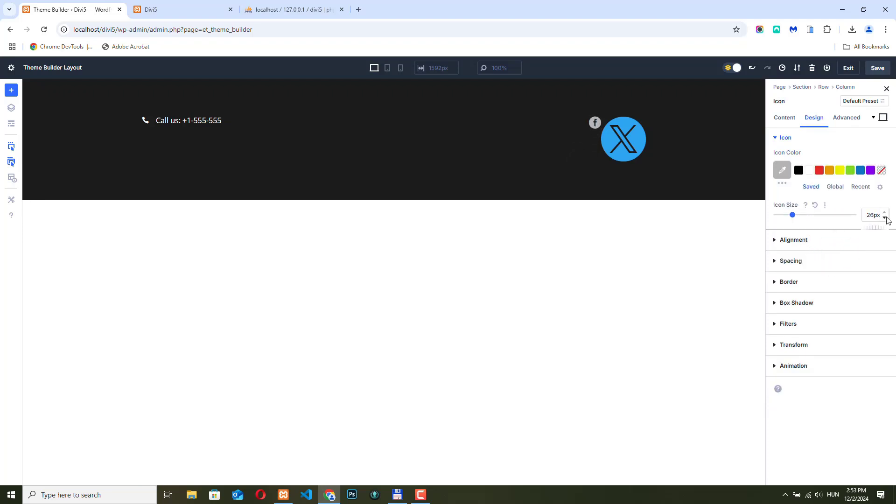
left_click(798, 262)
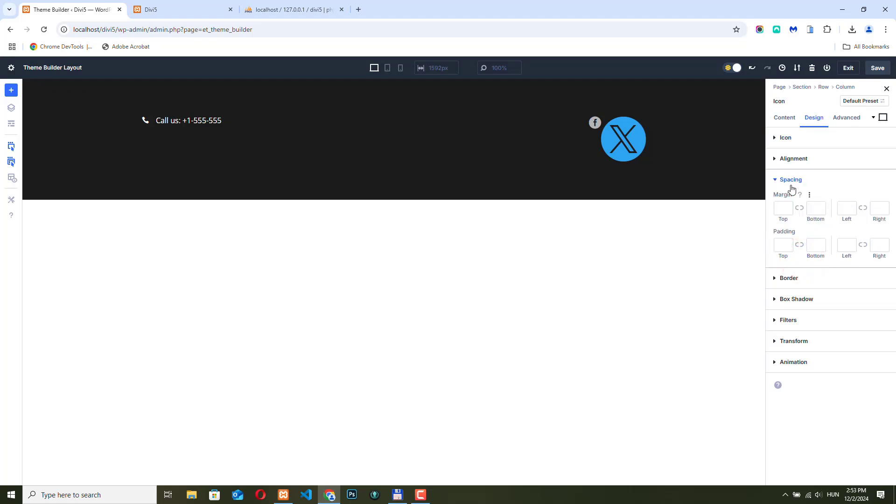
left_click(775, 181)
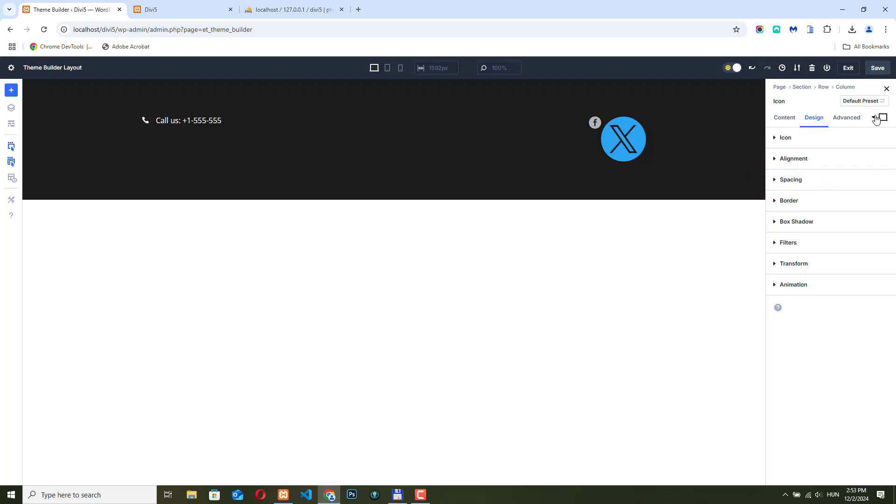
Copy the Facebook icon's styling and paste it onto the X icon so both are small and grey.
left_click(621, 124)
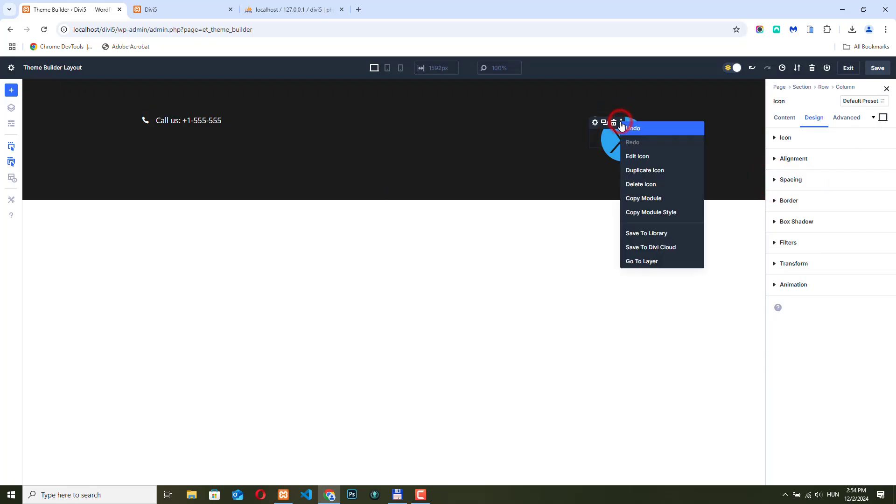
left_click(653, 213)
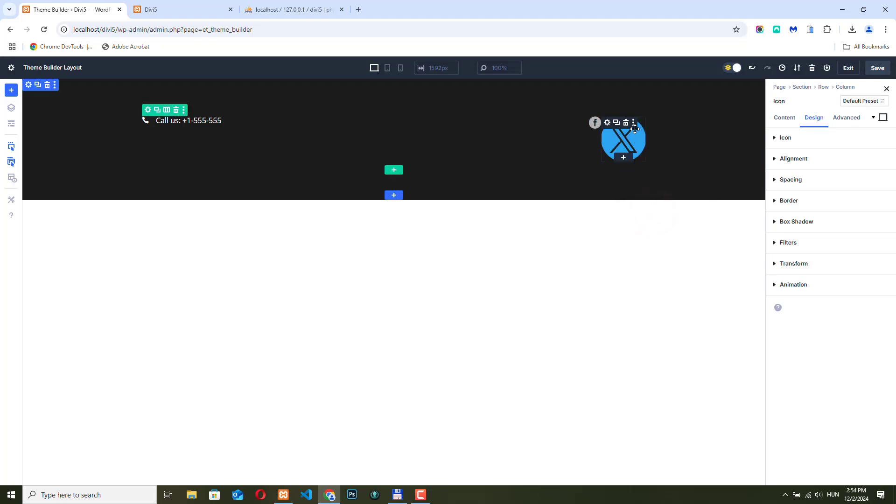
left_click(634, 125)
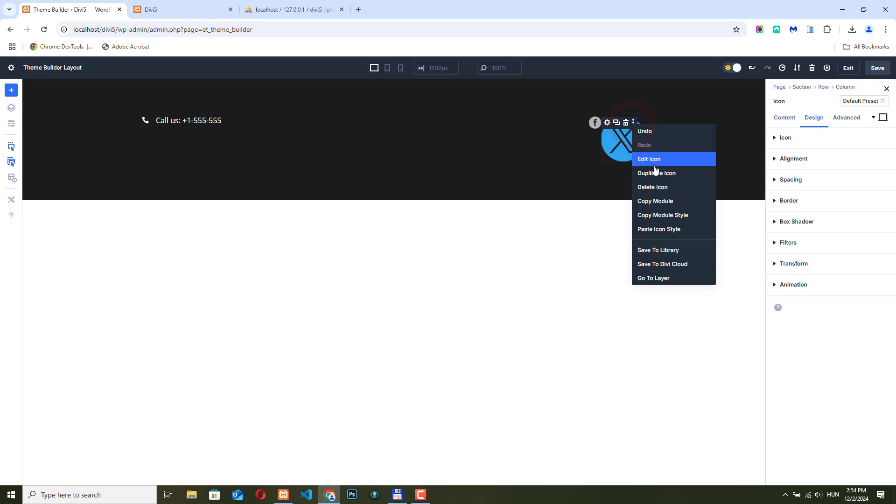
left_click(680, 229)
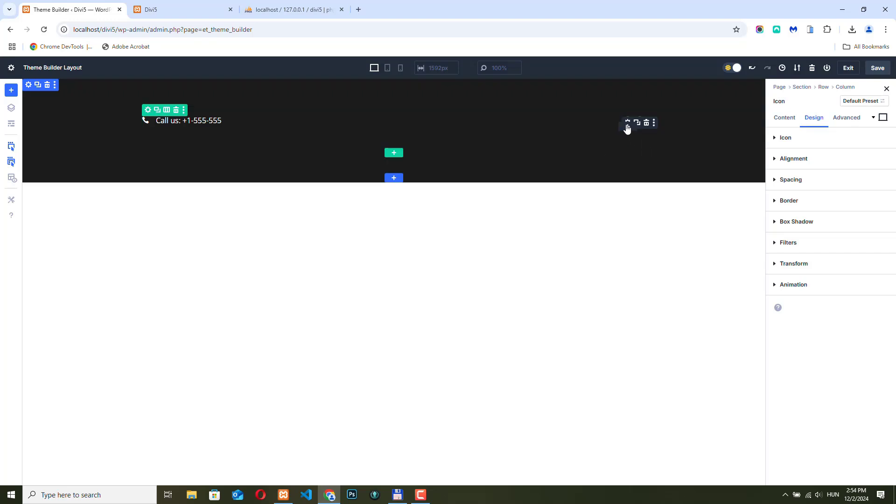
Give the Facebook icon a 10px right margin.
left_click(629, 123)
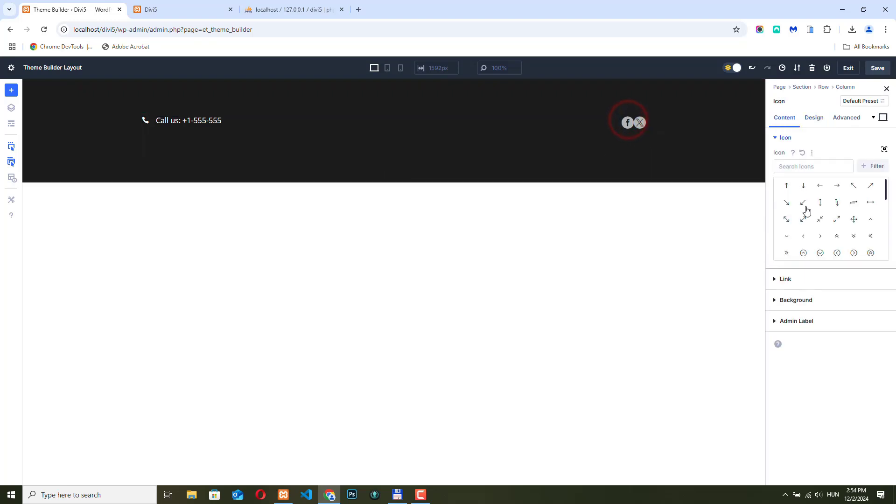
left_click(814, 117)
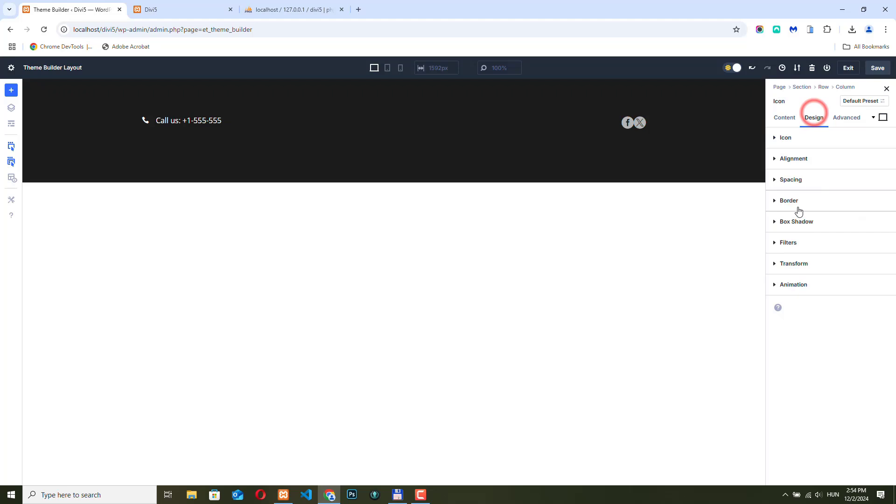
left_click(796, 181)
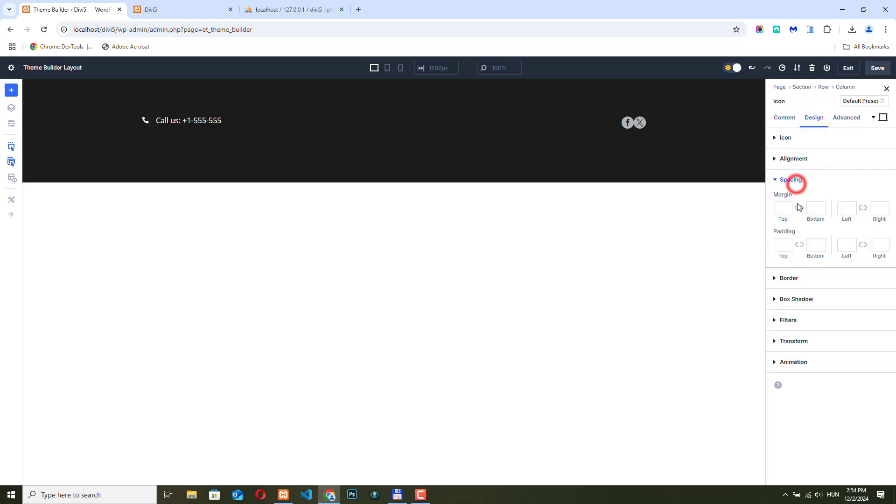
left_click(886, 208)
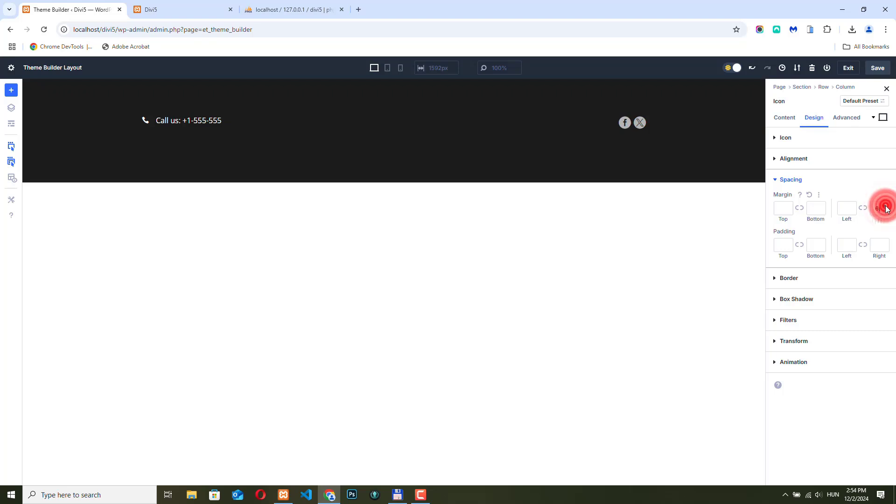
left_click(885, 208)
left_click(885, 207)
left_click(886, 208)
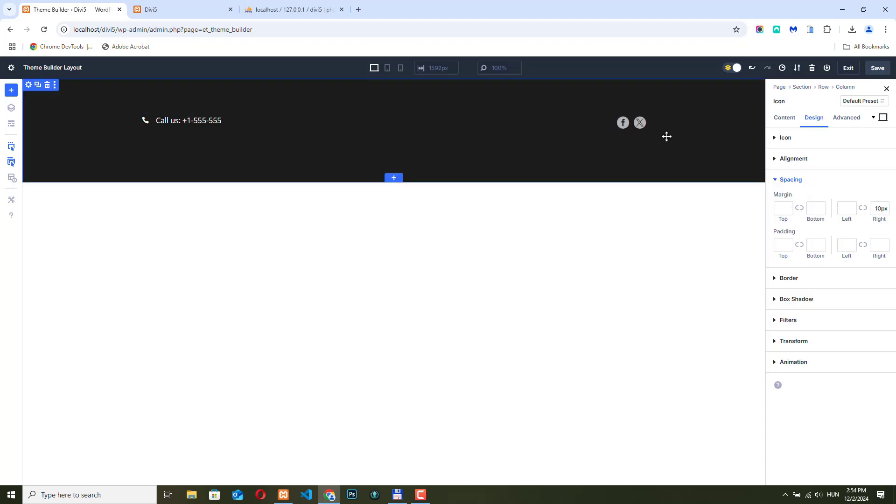
left_click(785, 118)
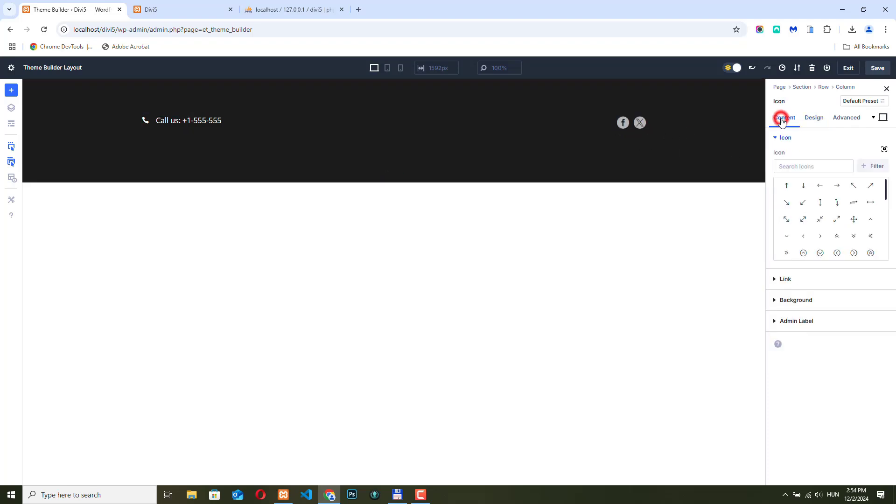
left_click(811, 280)
left_click(789, 188)
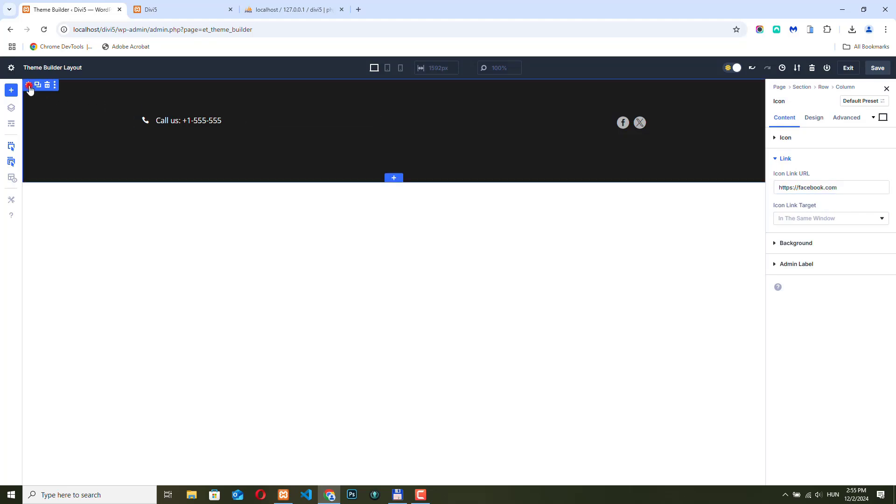
Set the top-bar section's padding to 0px.
left_click(29, 89)
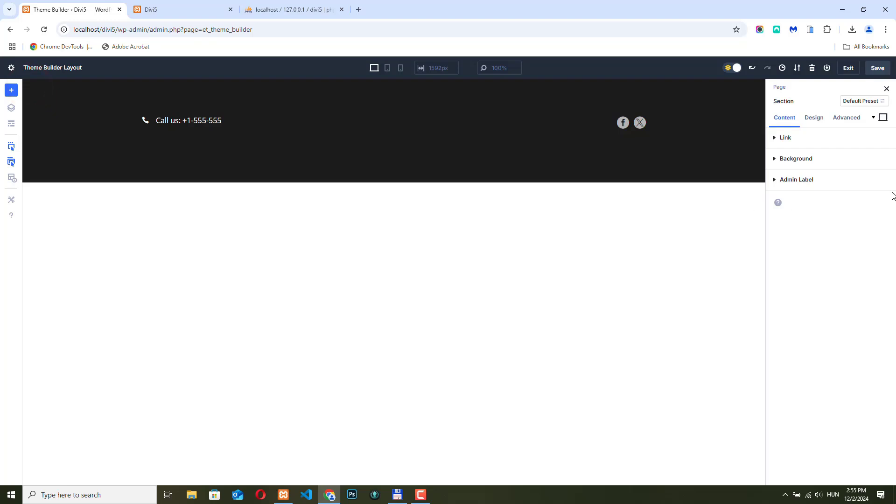
left_click(814, 117)
left_click(805, 201)
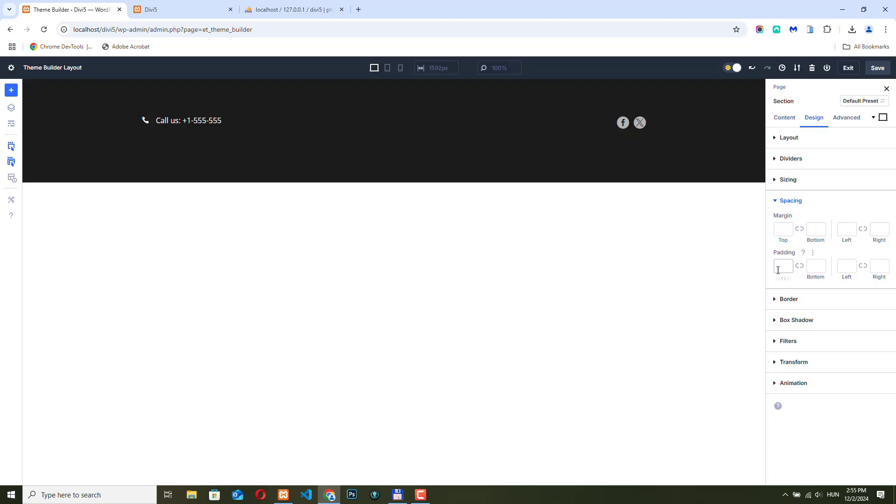
left_click(778, 271)
type("0px")
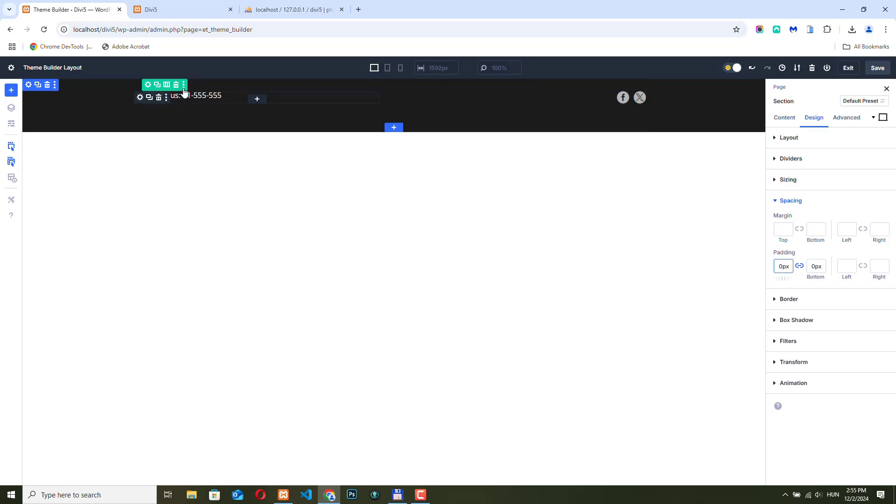
Set the top-bar row's padding to 10px top and 0px bottom.
left_click(149, 87)
left_click(815, 119)
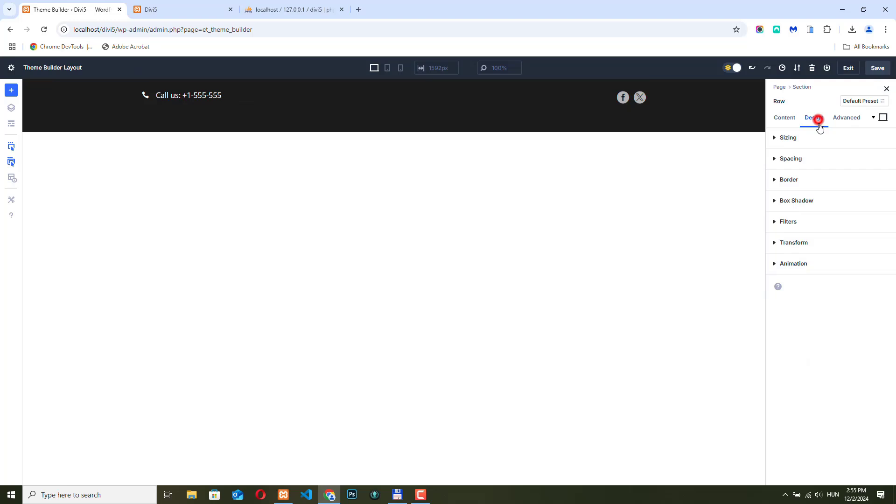
left_click(803, 158)
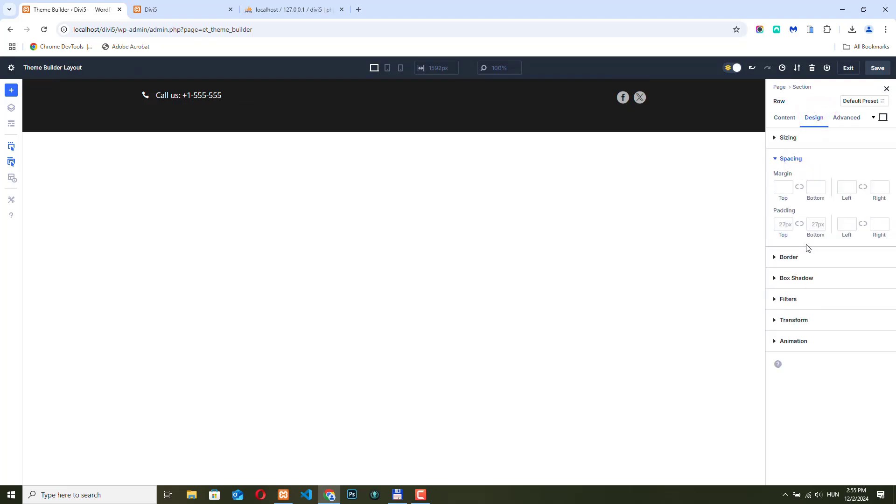
left_click(786, 224)
type("11")
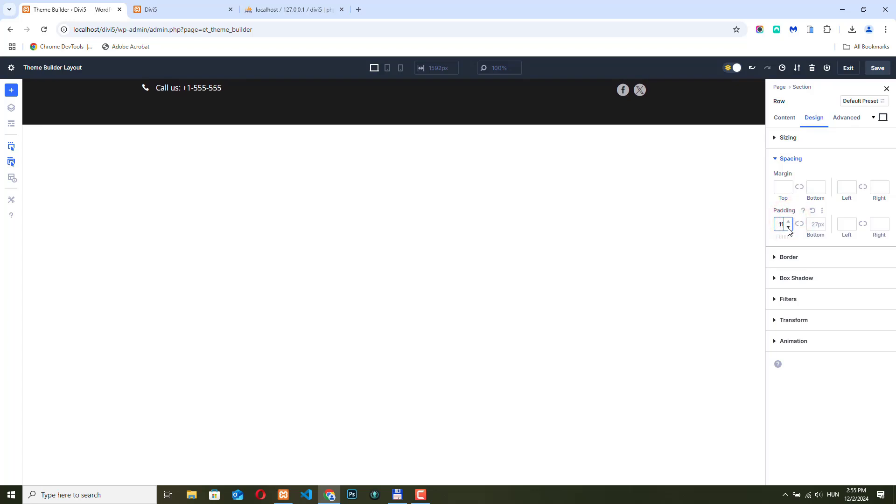
left_click(788, 228)
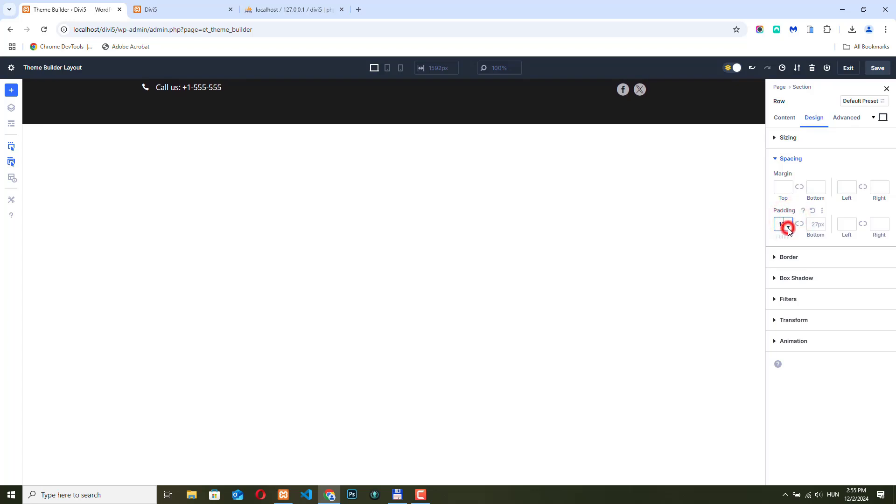
left_click(823, 227)
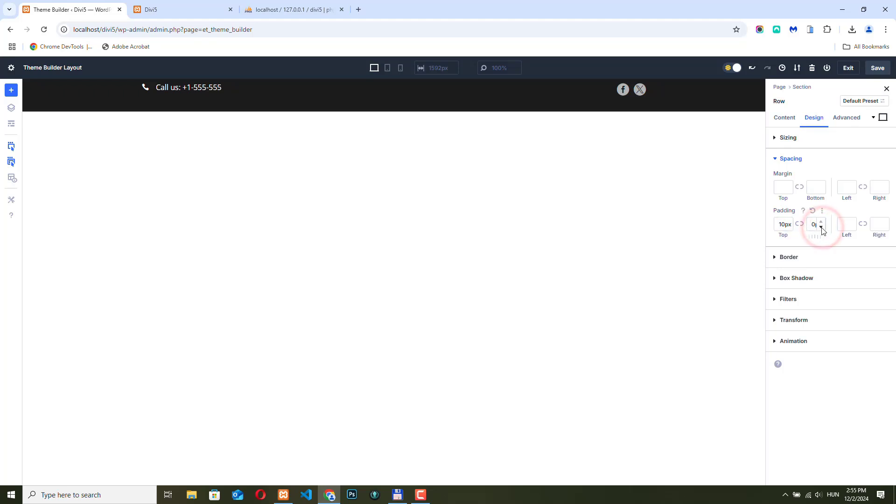
left_click(192, 82)
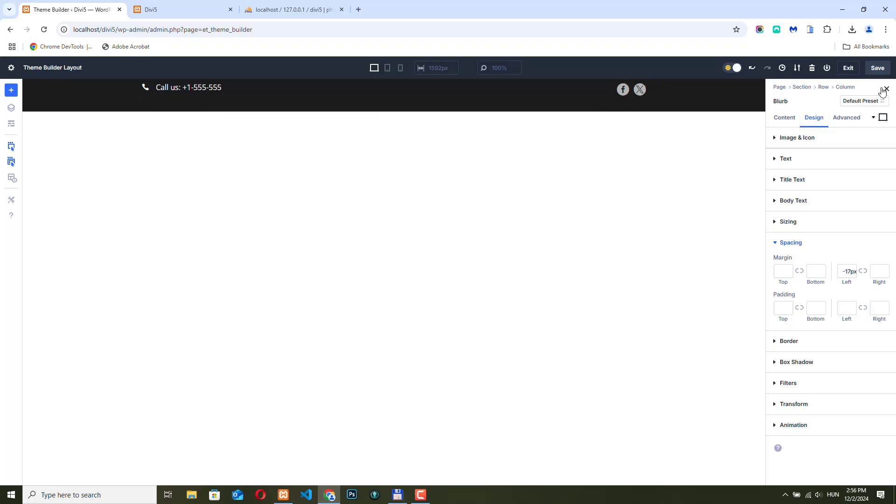
Save the Global Header layout, exit the builder, and save the Theme Builder changes.
left_click(878, 69)
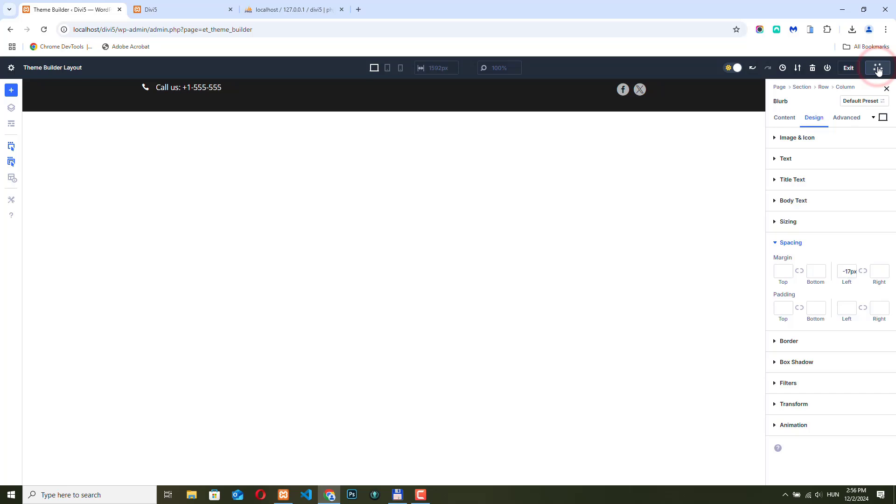
left_click(848, 68)
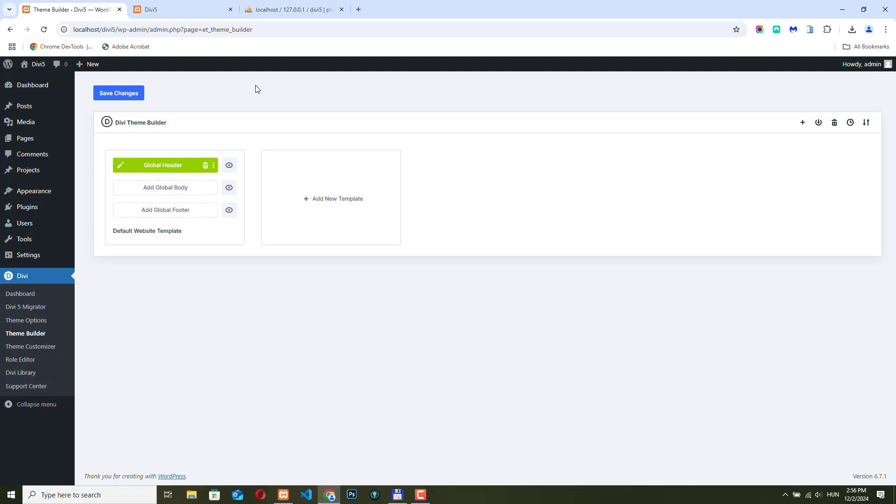
left_click(104, 93)
Reload the homepage and inspect the header's phone text at desktop width.
left_click(165, 10)
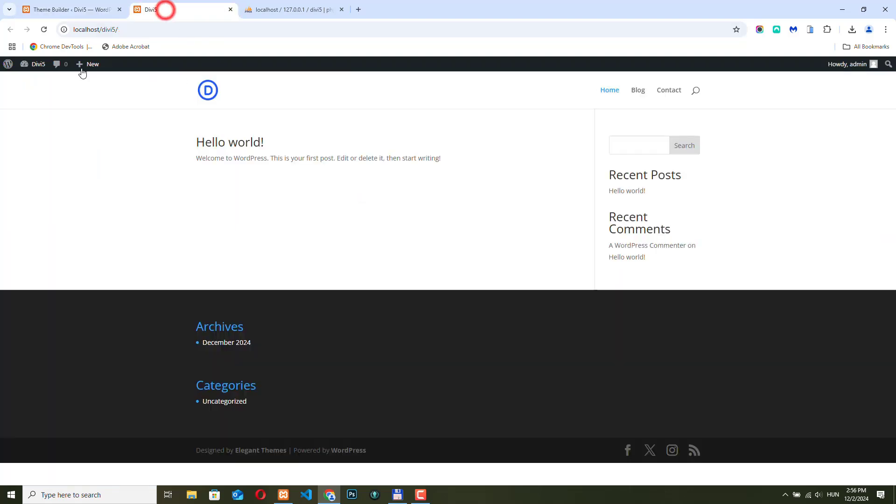
left_click(44, 29)
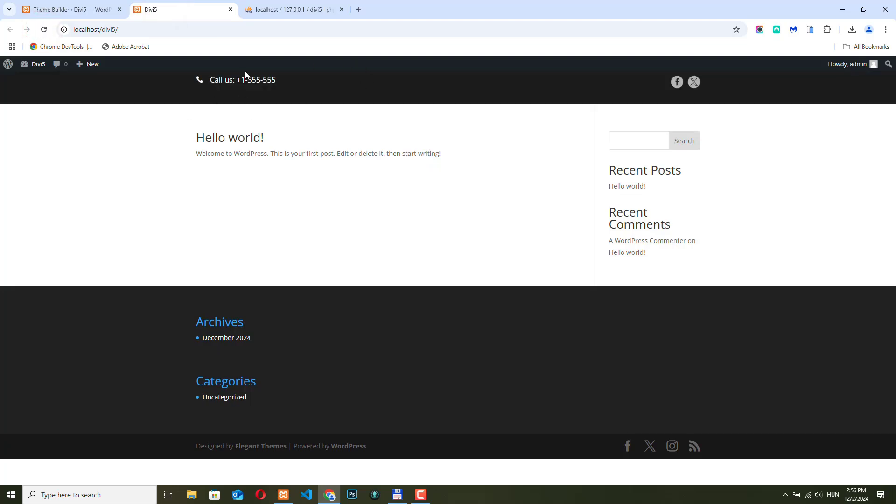
right_click(221, 80)
left_click(274, 331)
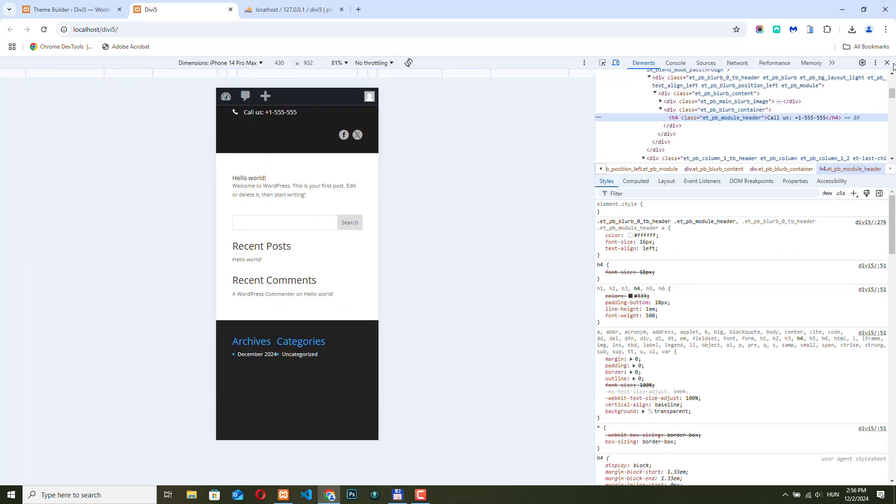
left_click(616, 62)
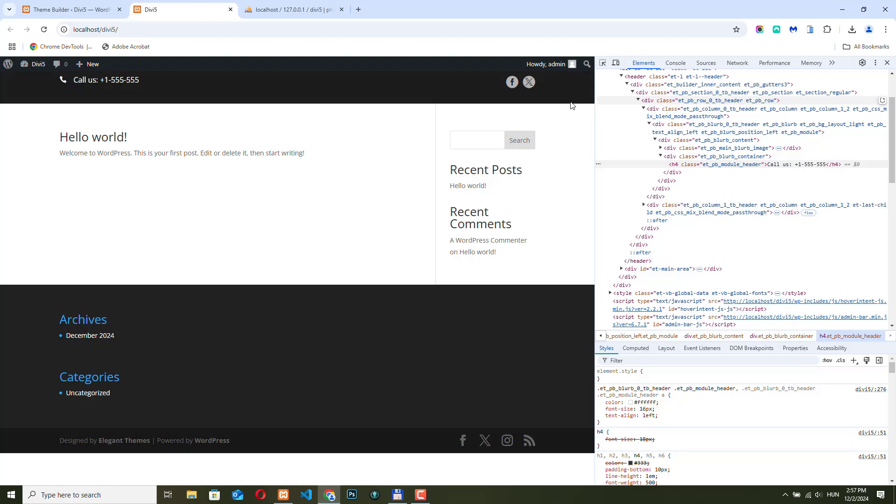
Inspect the Facebook icon's markup, then close DevTools.
right_click(516, 83)
left_click(549, 235)
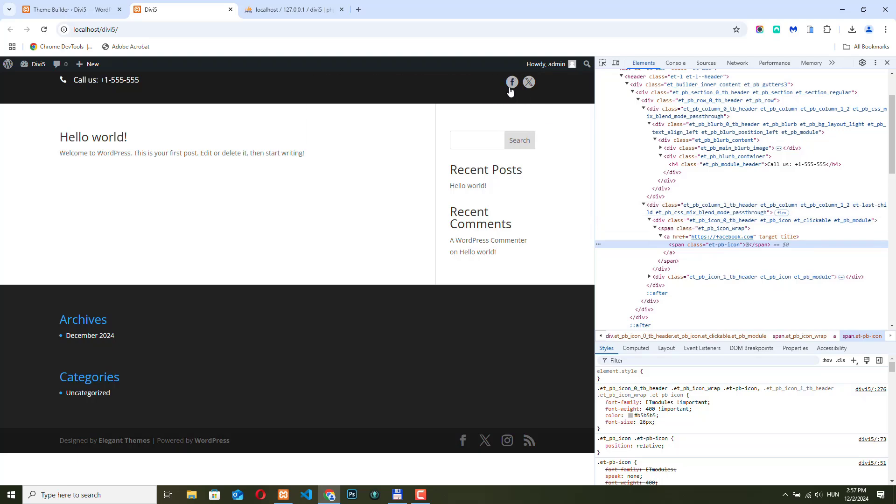
left_click(888, 63)
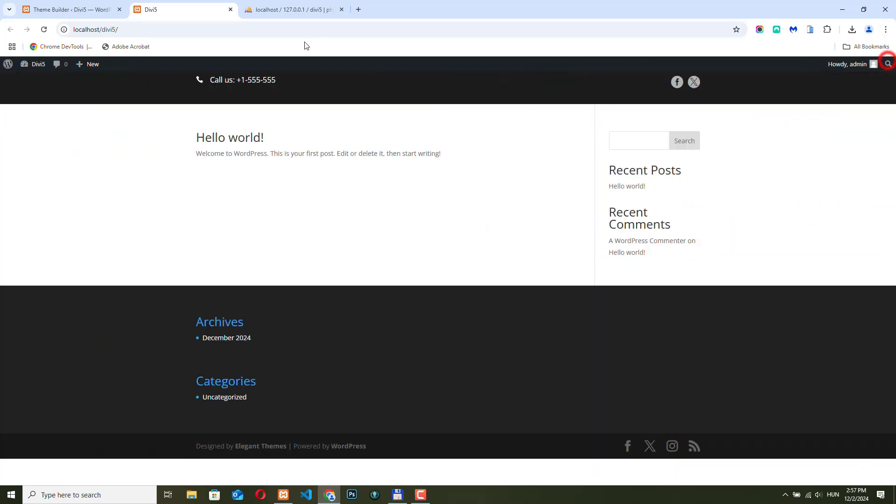
Set the phone icon's bottom margin to 0px.
left_click(86, 14)
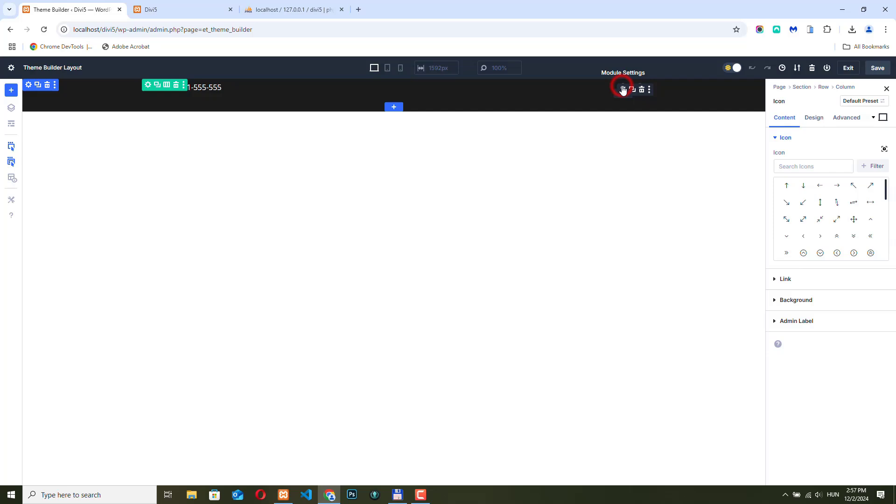
left_click(813, 118)
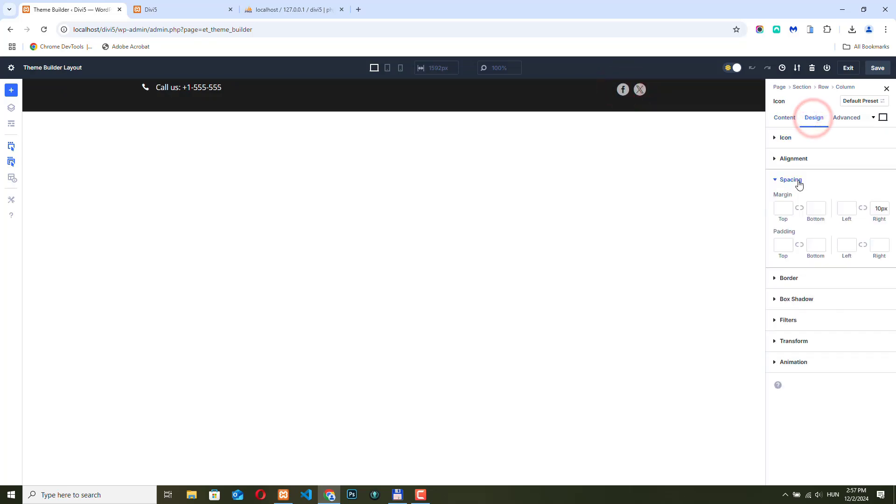
left_click(816, 246)
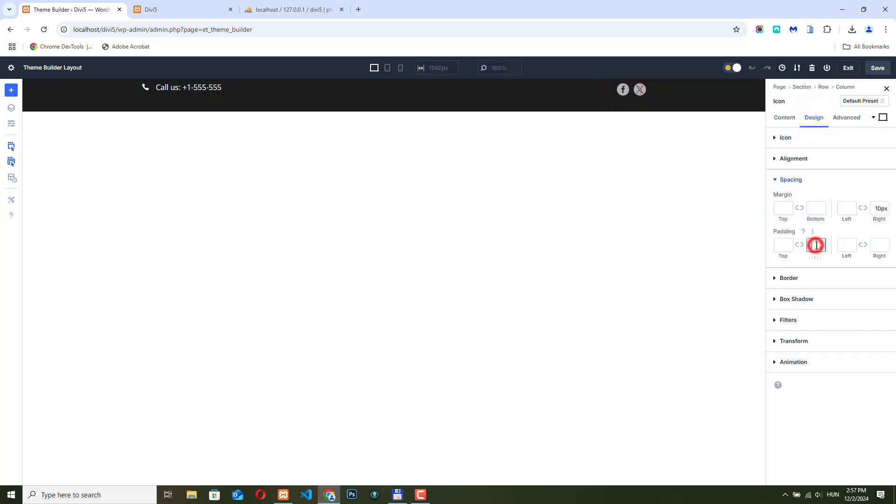
left_click_drag(817, 224, 818, 214)
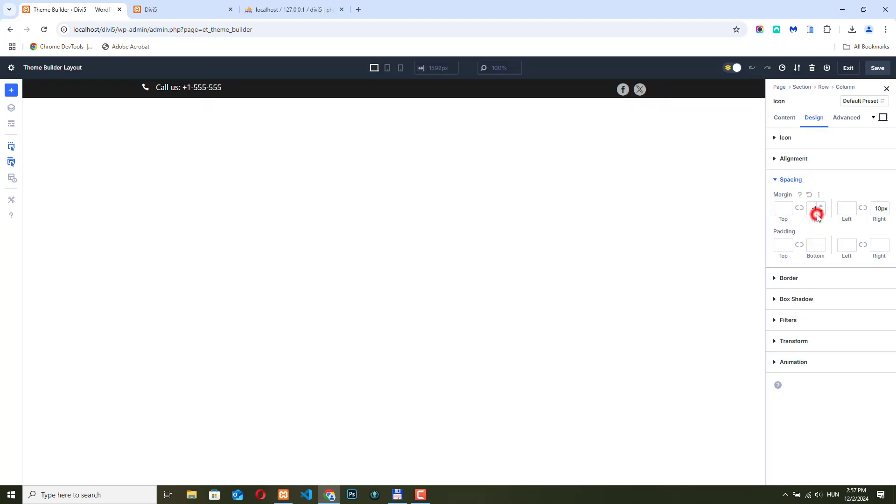
Raise the top-bar row's bottom padding to 6px.
left_click(205, 87)
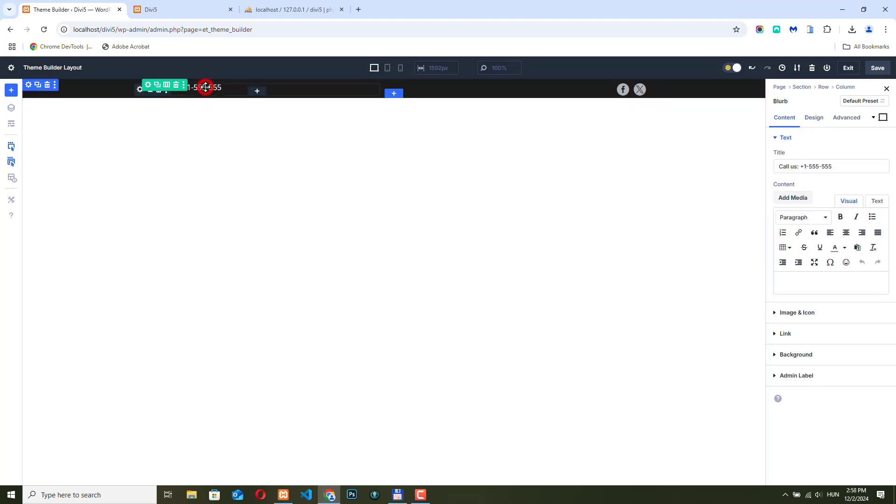
left_click(814, 118)
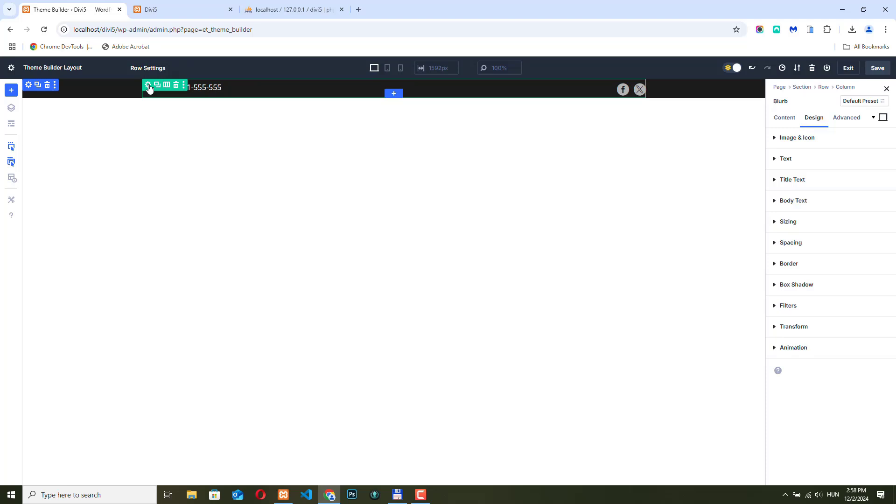
left_click(148, 85)
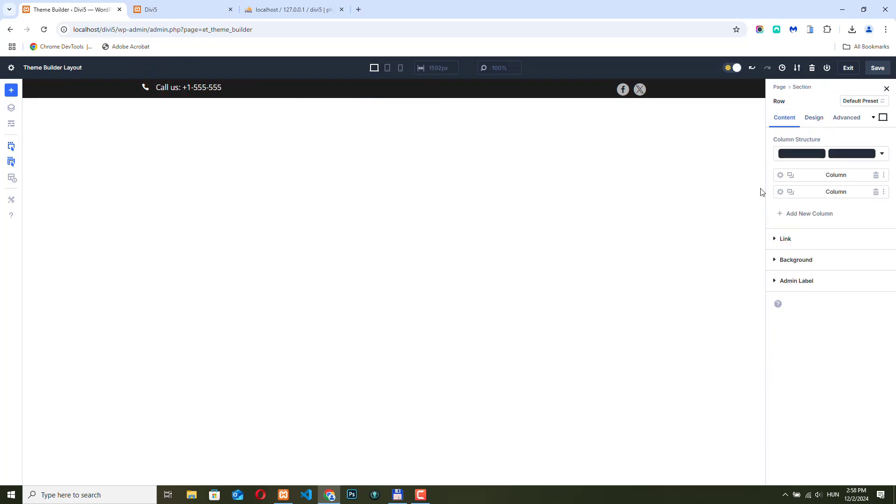
left_click(814, 118)
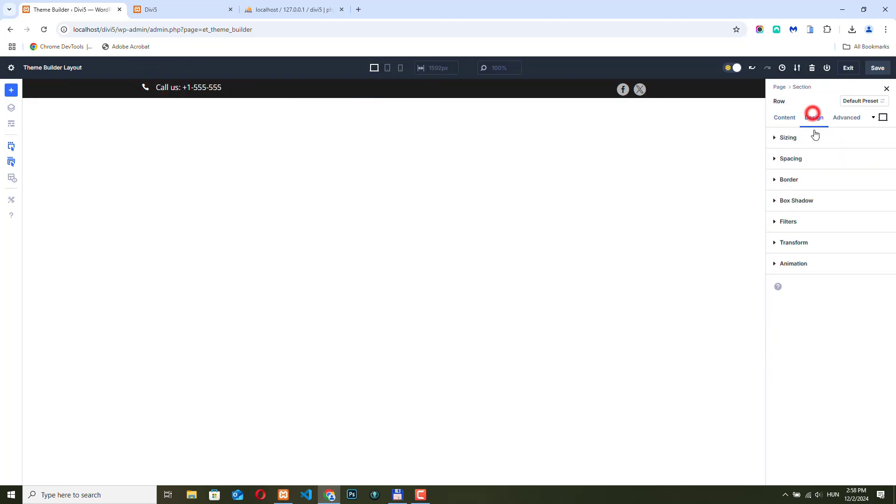
left_click(794, 159)
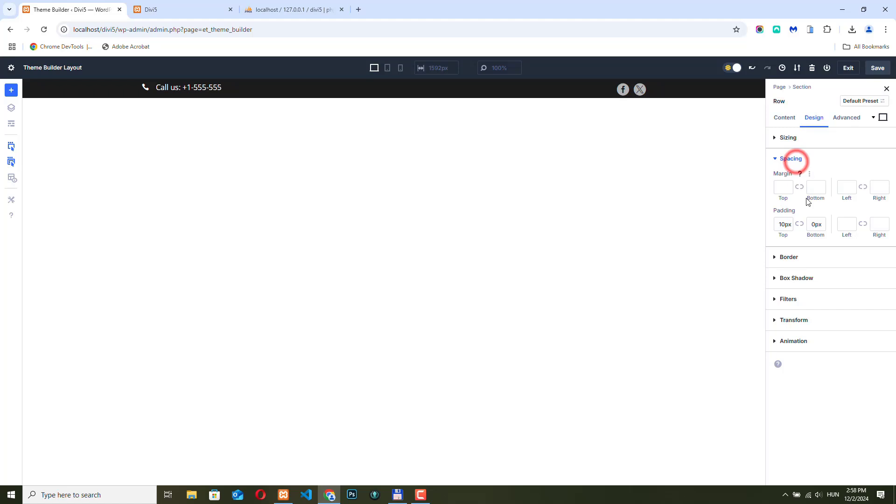
left_click(823, 222)
left_click(822, 223)
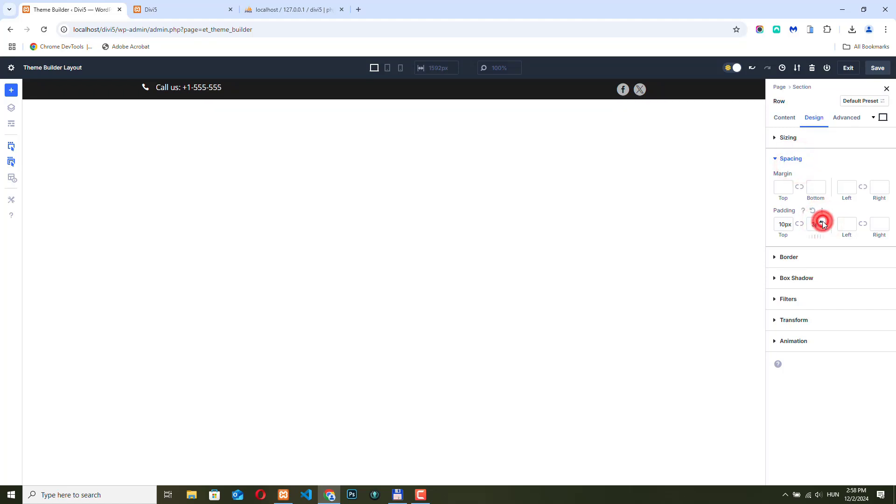
left_click(823, 222)
left_click(823, 223)
left_click(823, 223)
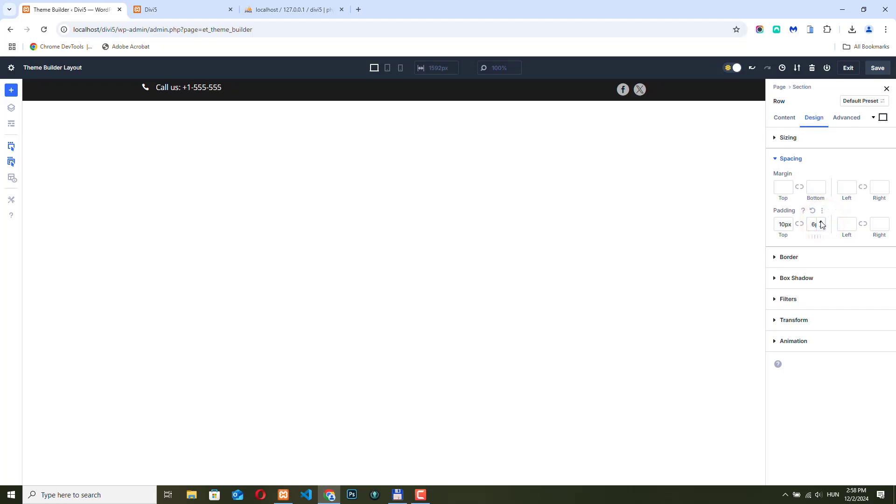
Give the Call us blurb 2px top padding and save the layout.
left_click(189, 88)
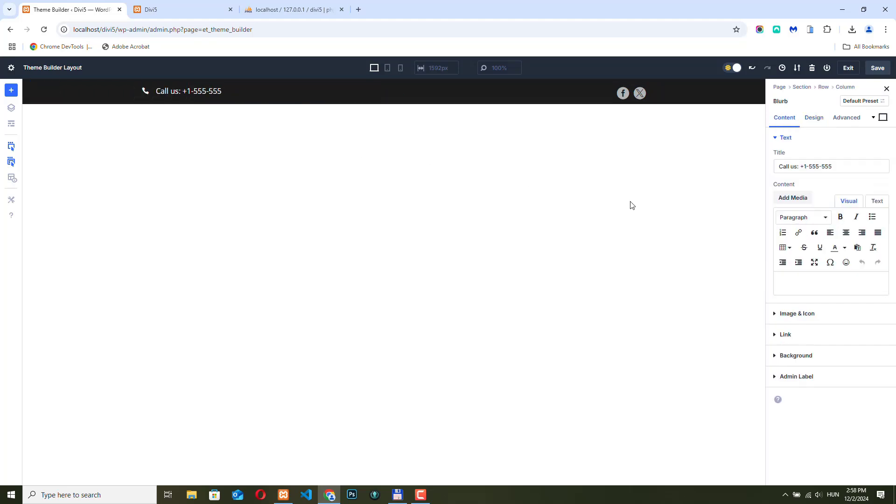
left_click(815, 121)
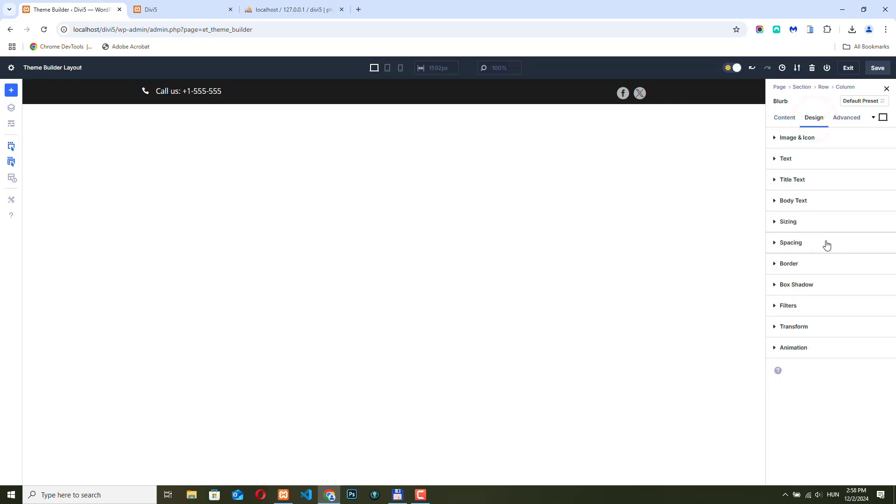
left_click(808, 242)
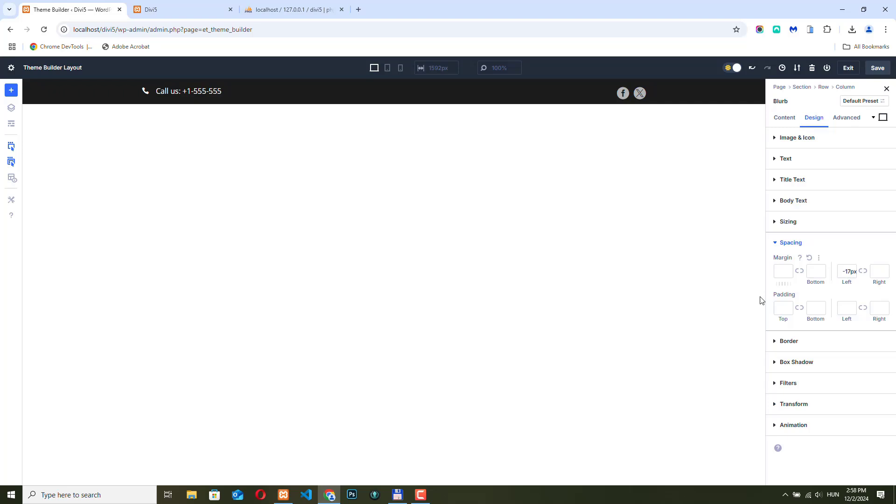
left_click(789, 307)
left_click(789, 307)
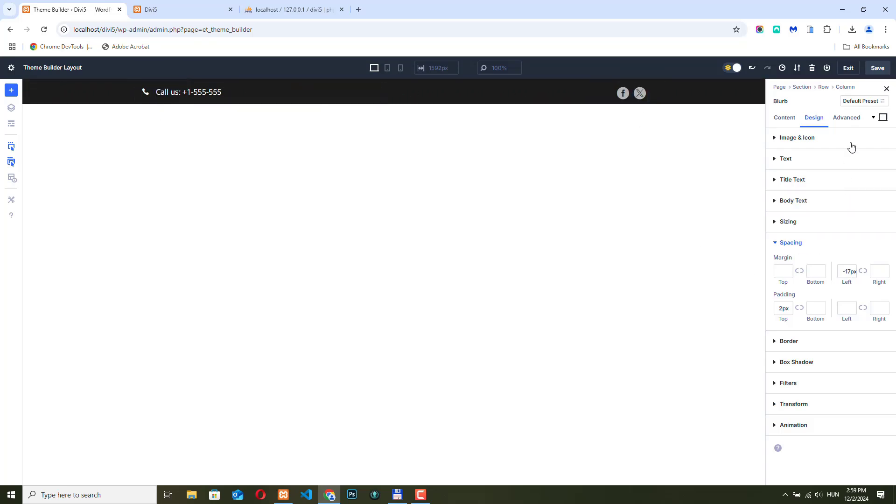
left_click(878, 69)
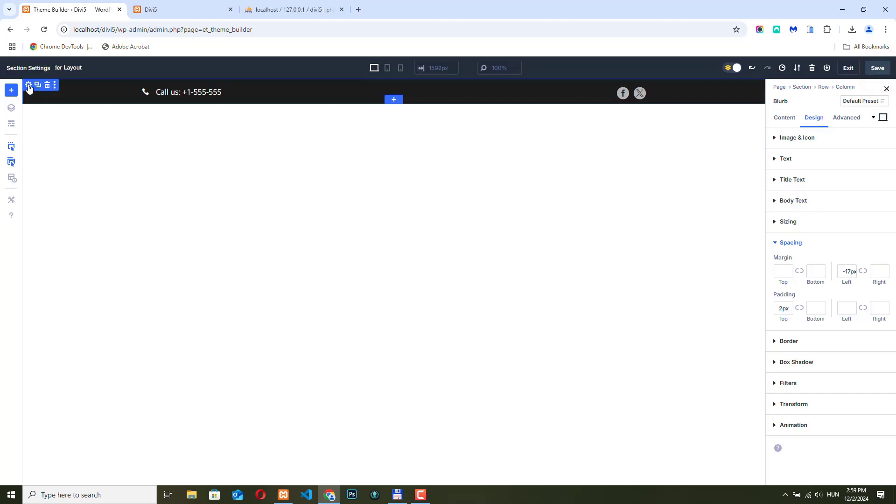
Disable the top-bar section on Phone and Tablet in Visibility, then save the layout.
left_click(29, 86)
left_click(852, 121)
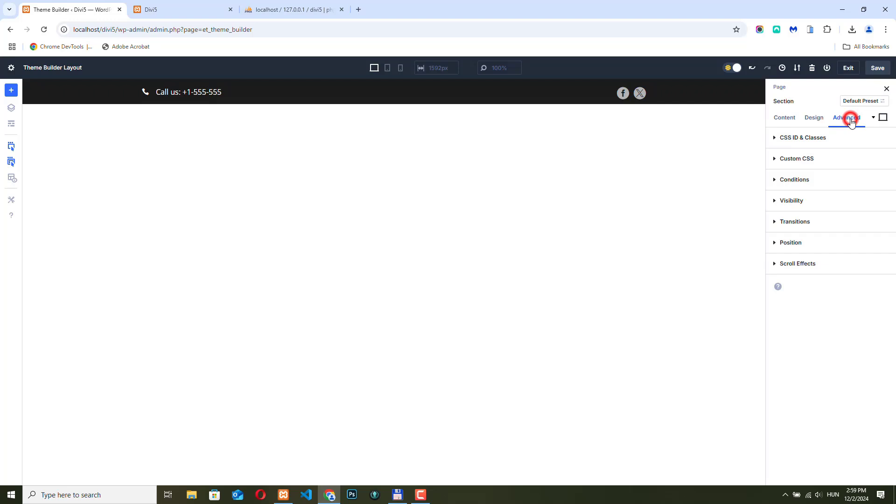
left_click(799, 200)
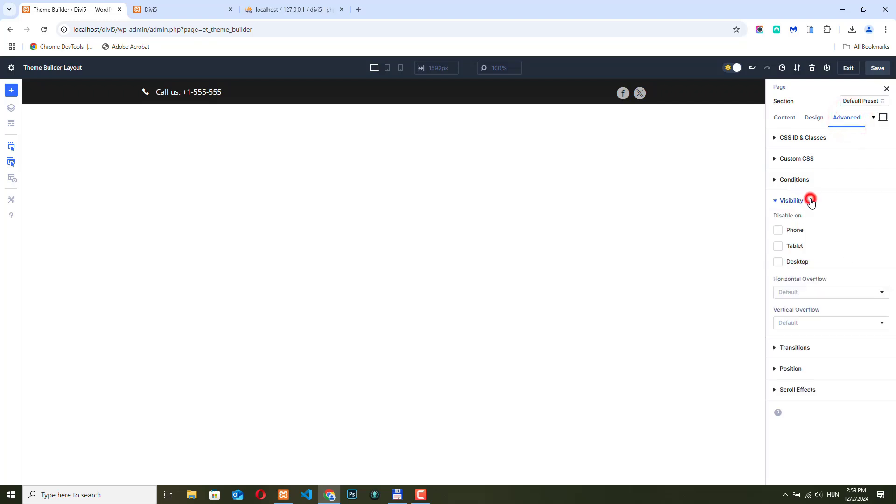
left_click(779, 232)
left_click(778, 246)
left_click(883, 69)
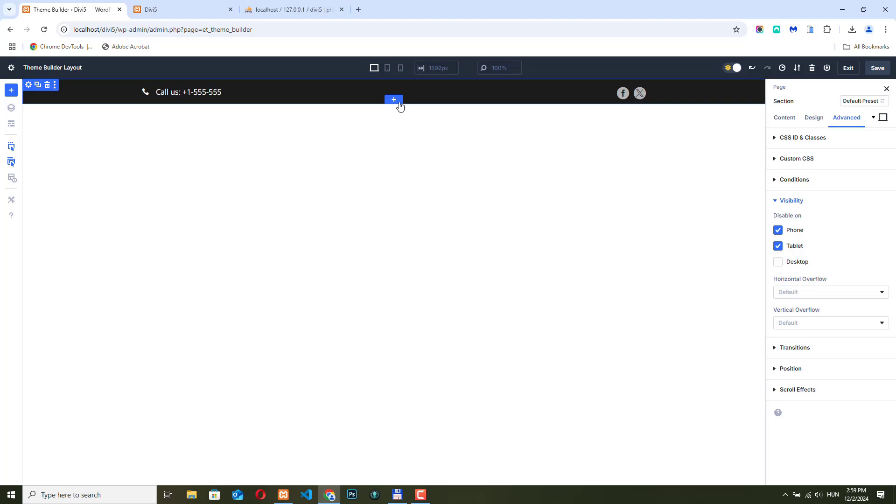
Add a Regular section below the top bar with a 1/3 + 2/3 row.
left_click(395, 101)
left_click(340, 162)
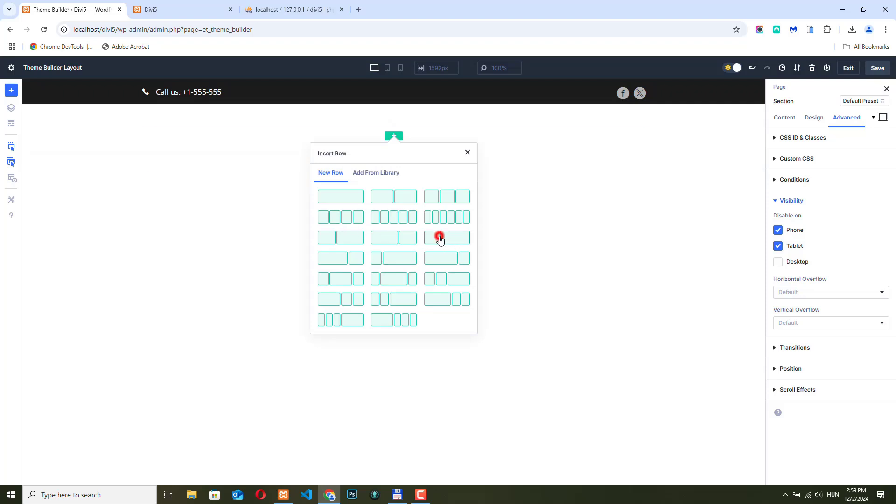
left_click(440, 238)
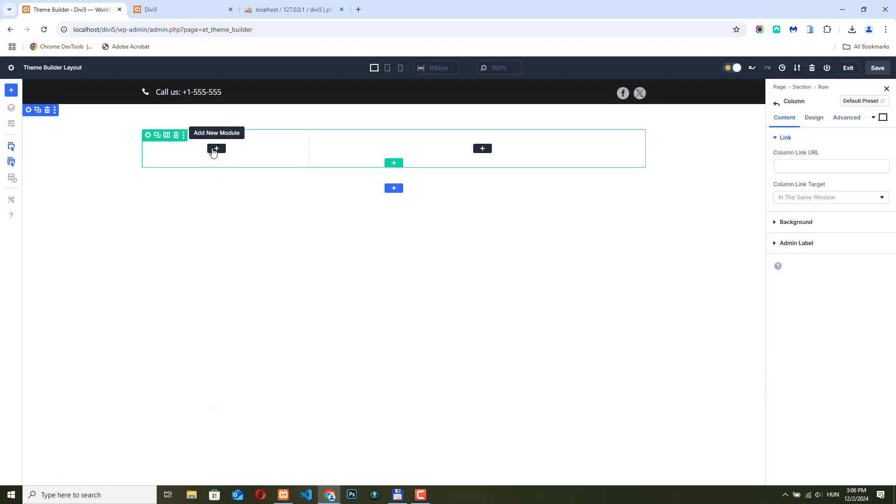
Insert an Image module in the left column with the uploaded Divi5 logo.
left_click(212, 148)
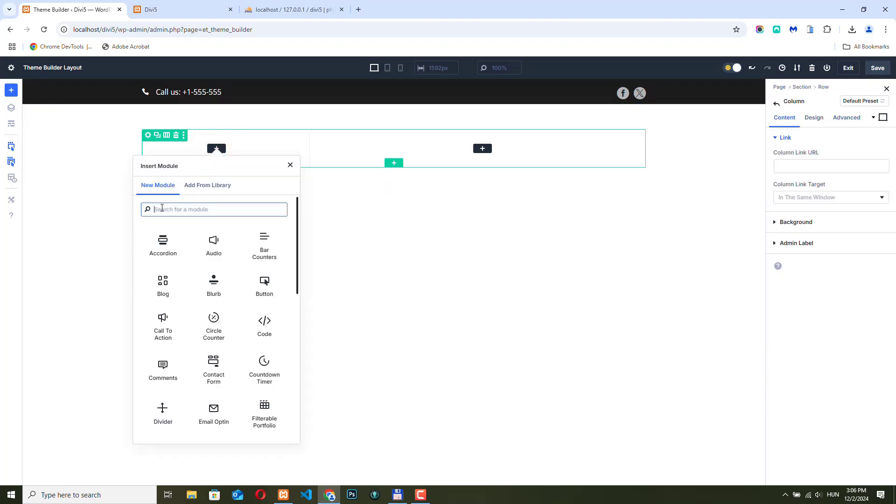
type("ima")
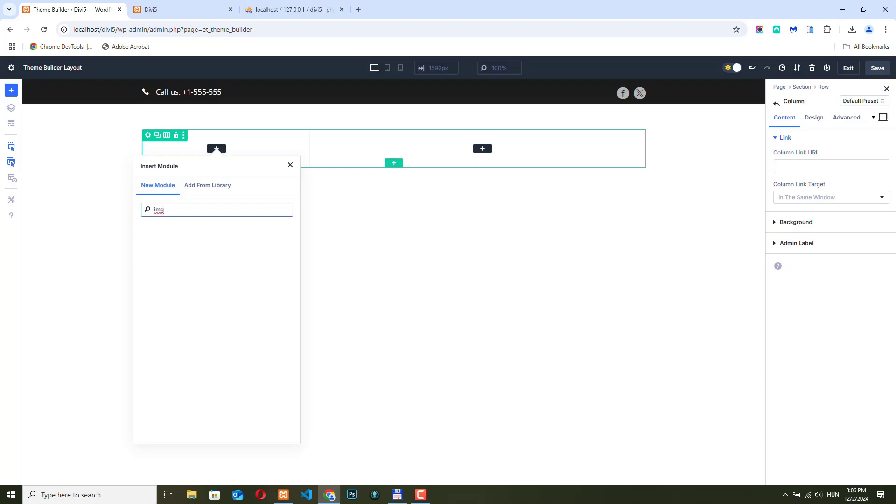
left_click(167, 238)
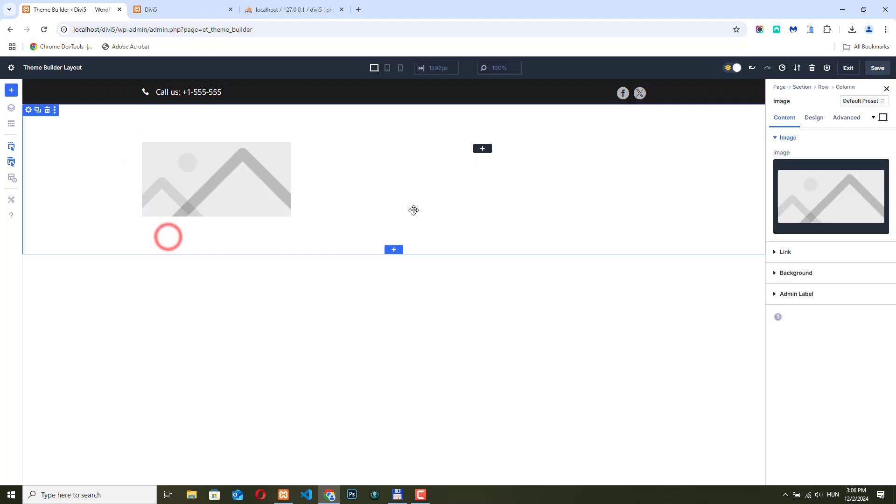
left_click(839, 202)
left_click(140, 102)
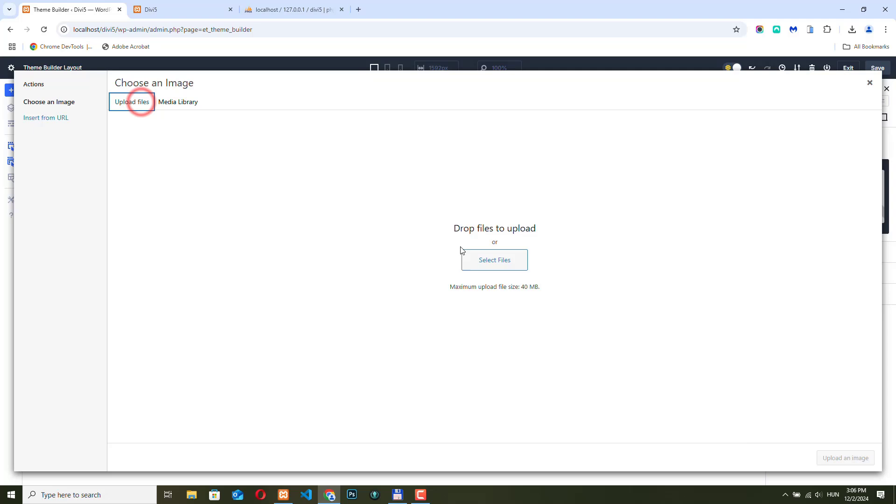
left_click(502, 254)
left_click(850, 458)
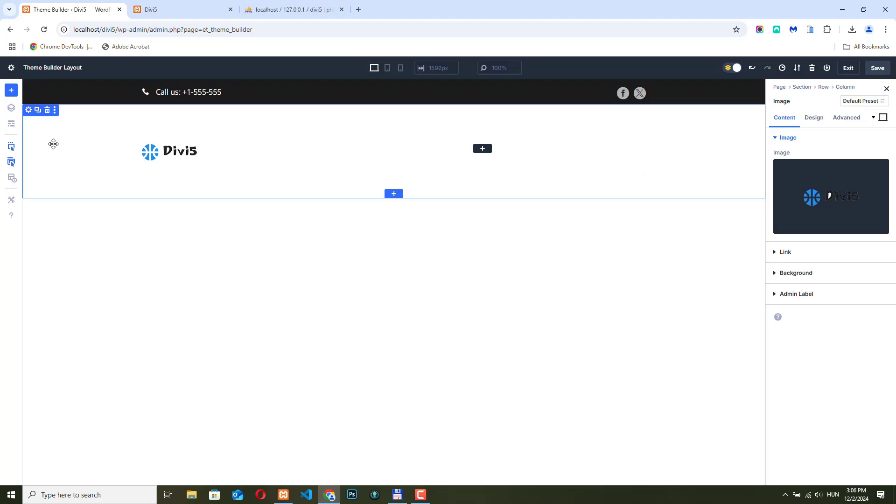
Set the logo section's top and bottom padding to 0px.
left_click(29, 111)
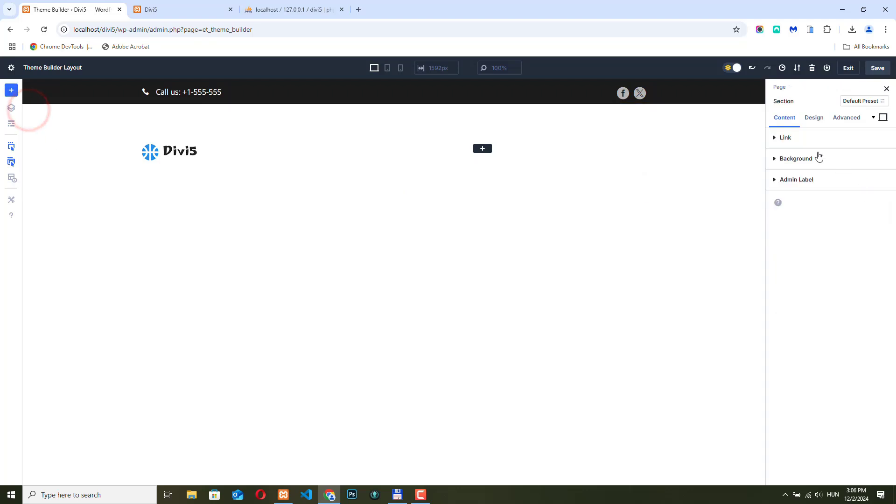
left_click(819, 120)
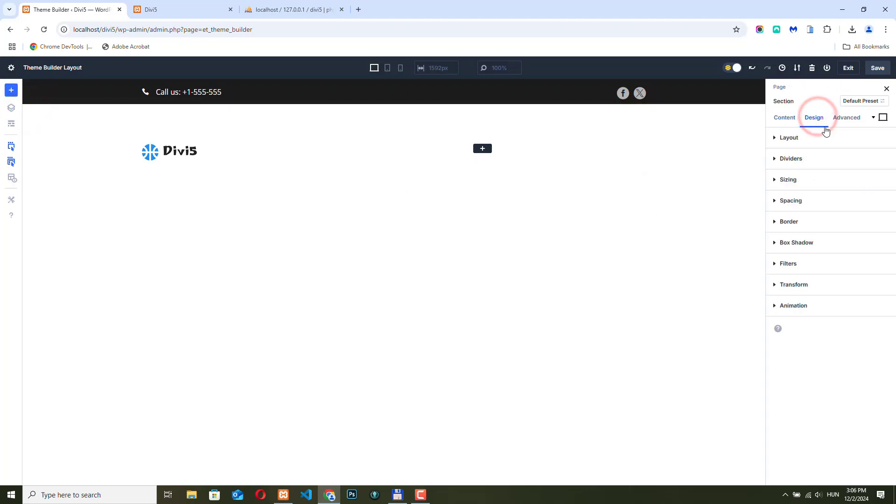
left_click(806, 200)
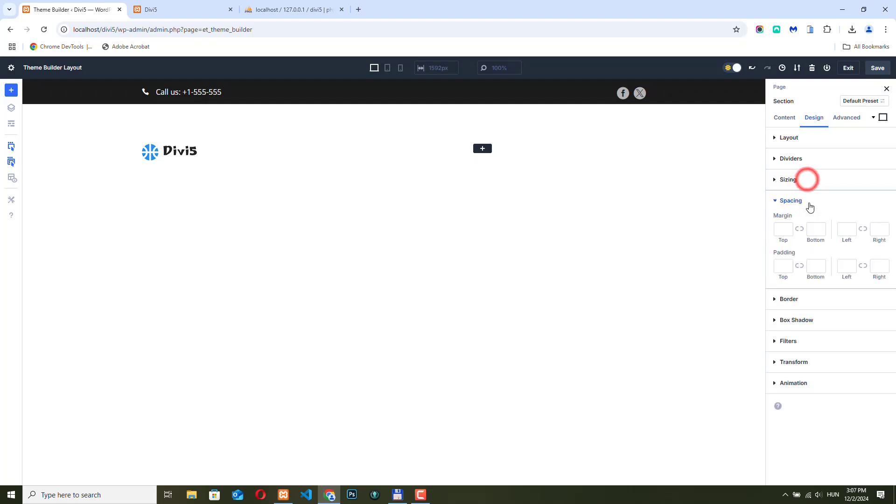
left_click(783, 267)
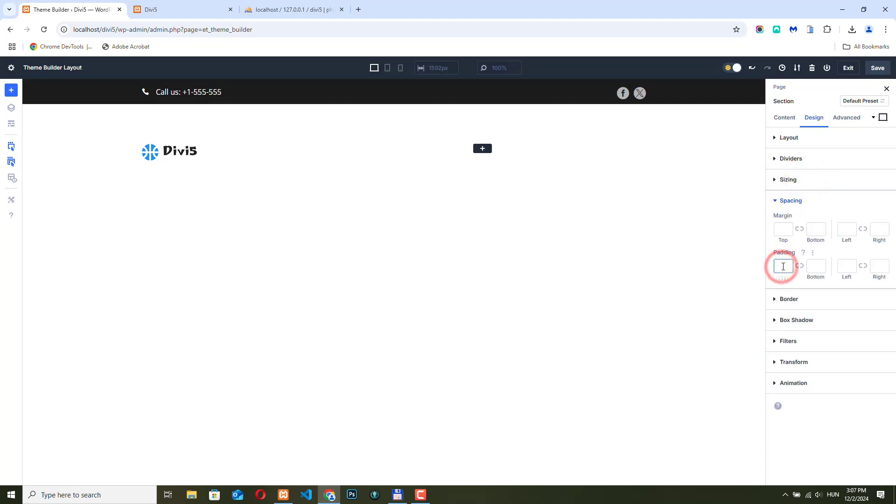
type("0")
left_click(815, 266)
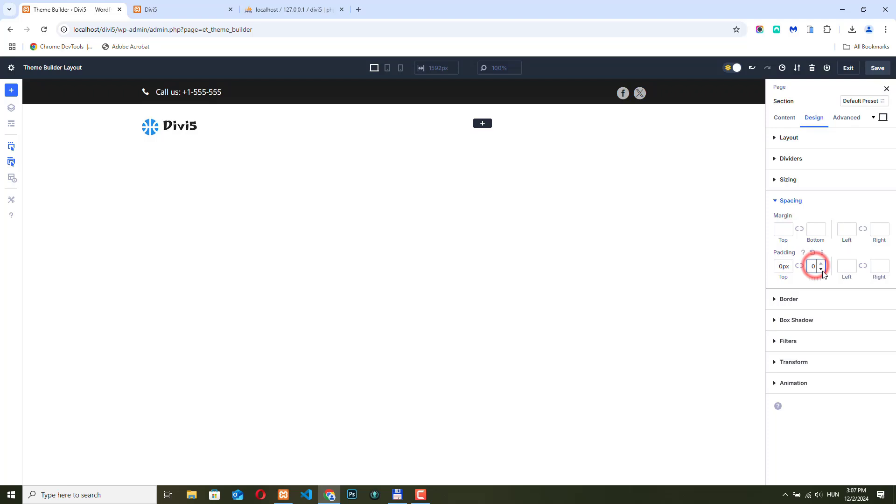
type("0")
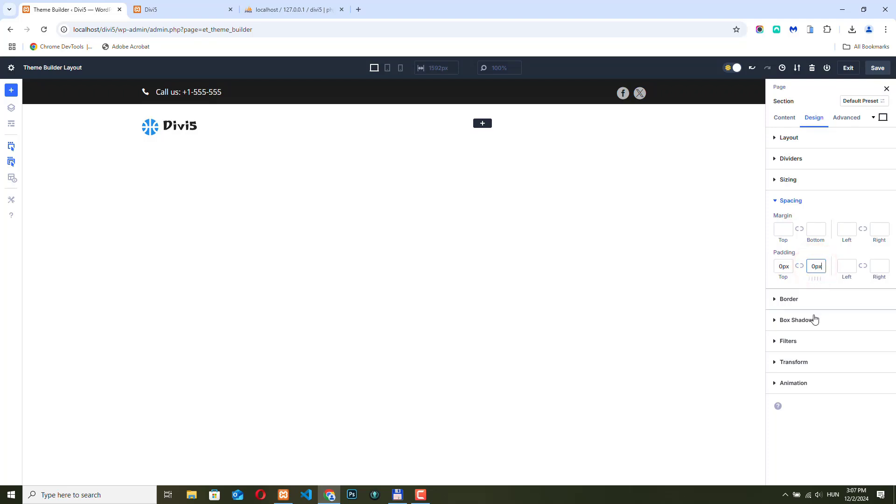
Give the section a 1px bottom border in rgba(155,155,155,0.3).
left_click(809, 301)
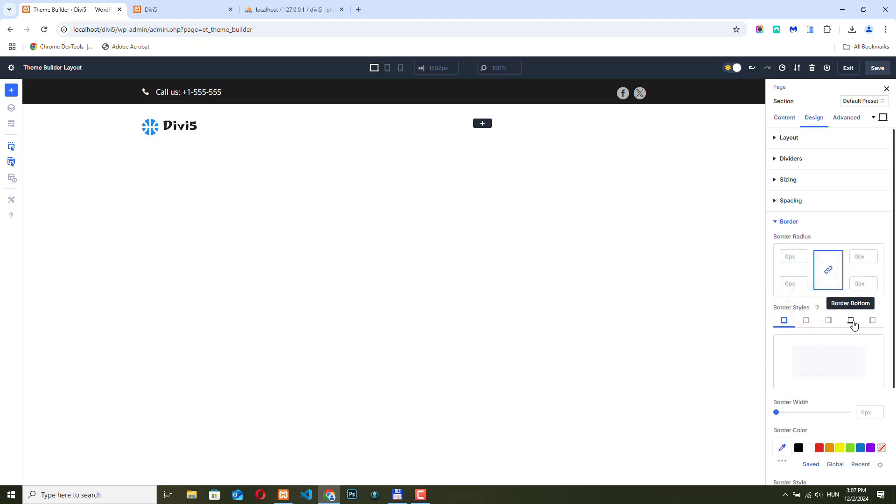
left_click(852, 322)
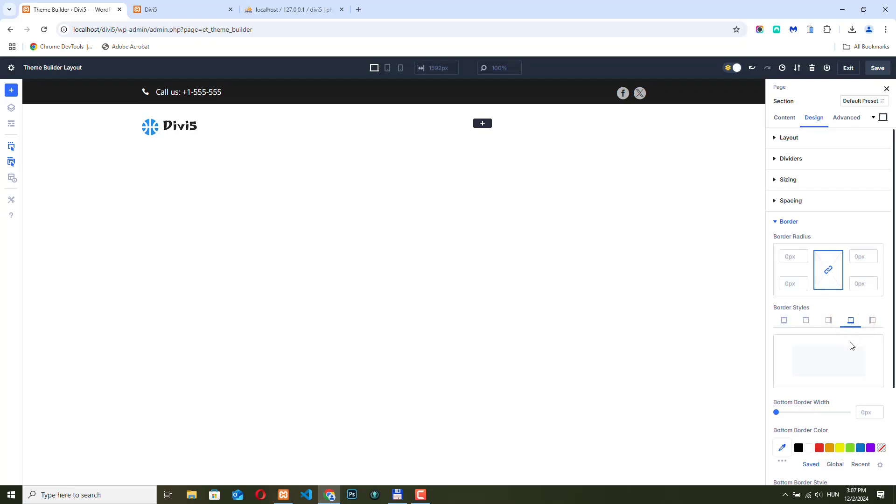
left_click(879, 411)
scroll(874, 355, "down", 2)
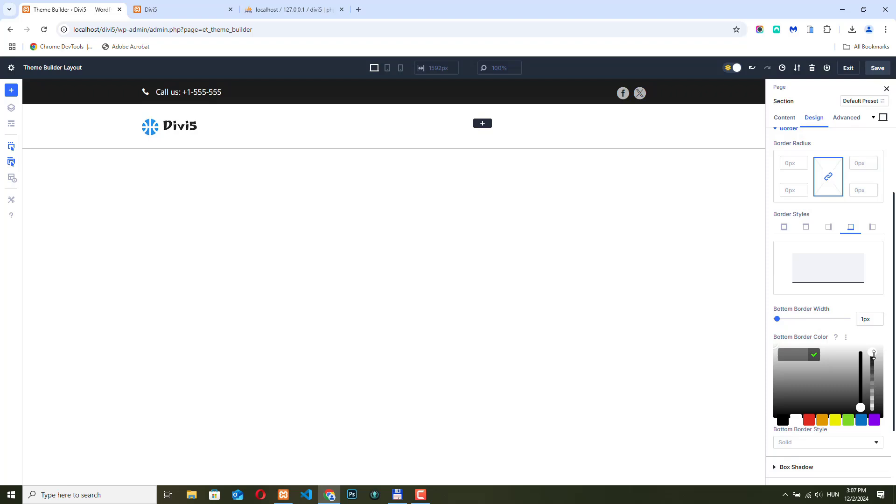
left_click_drag(873, 353, 875, 400)
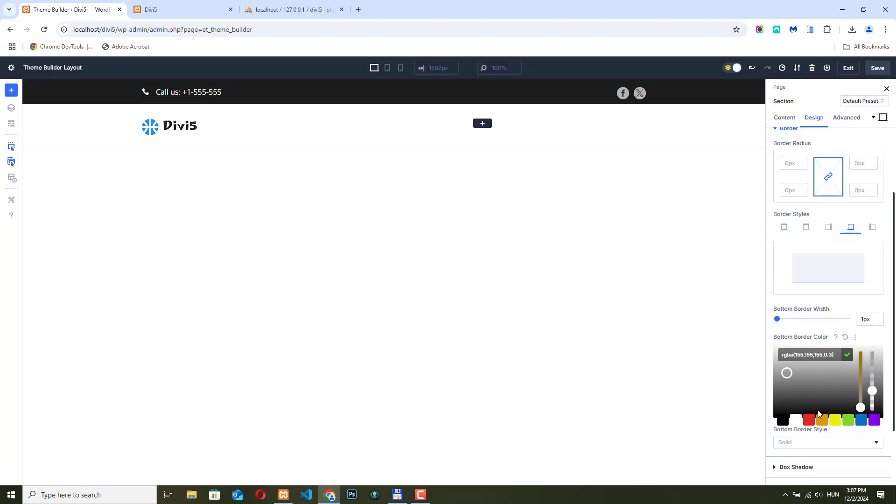
Insert a Menu module (Home, Blog, Contact) into the empty column beside the Divi5 logo.
left_click(484, 124)
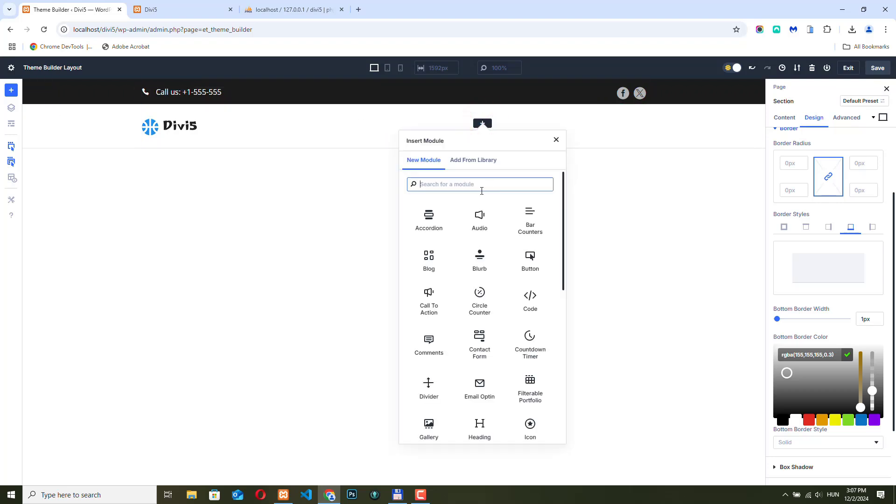
scroll(513, 305, "down", 3)
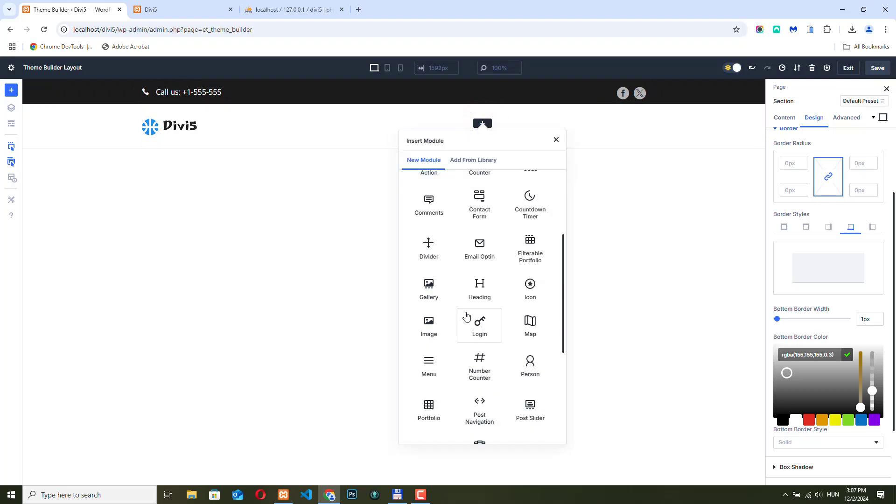
left_click(429, 362)
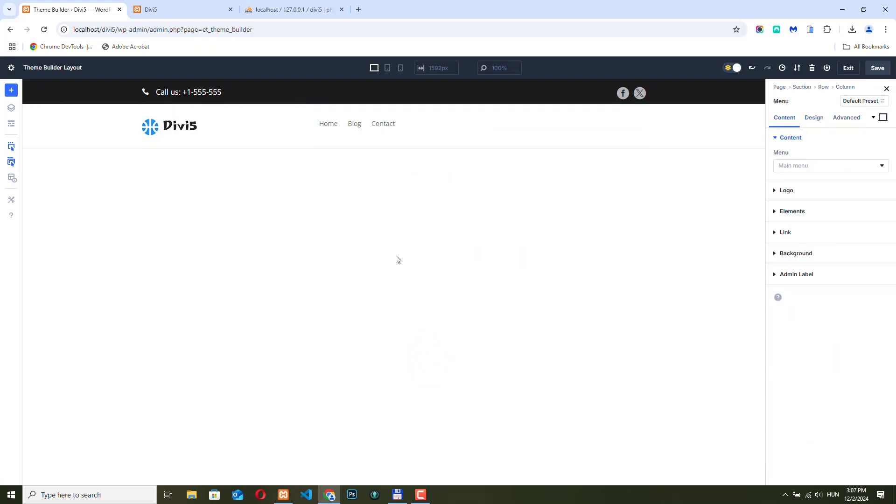
Right-align the menu text, make it uppercase and set its size to 13px.
left_click(815, 118)
left_click(806, 137)
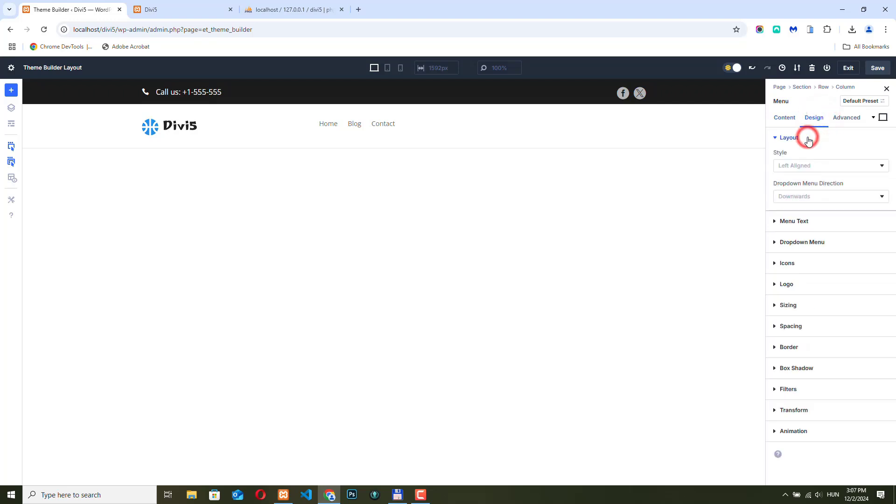
left_click(821, 222)
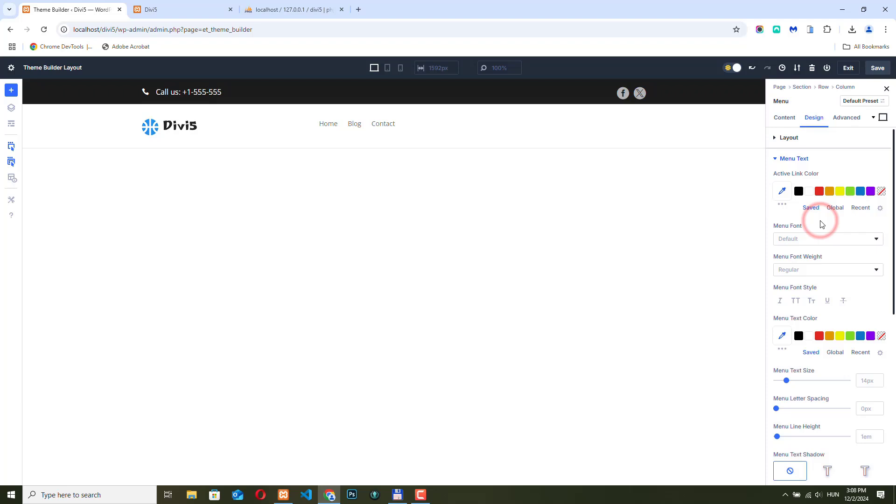
scroll(837, 289, "down", 3)
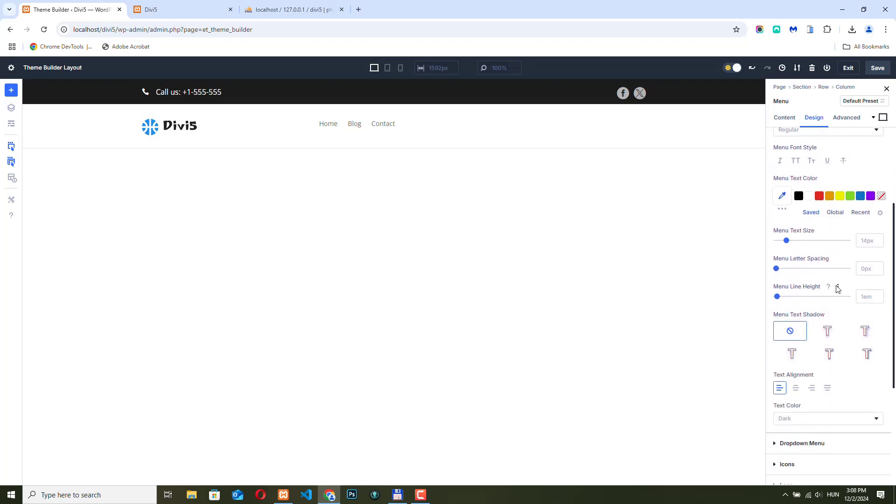
left_click(813, 389)
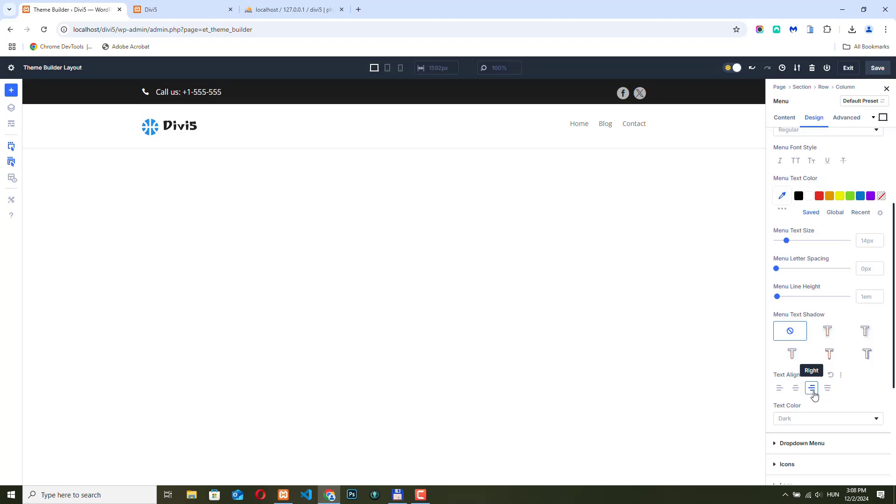
scroll(796, 210, "up", 1)
left_click(796, 207)
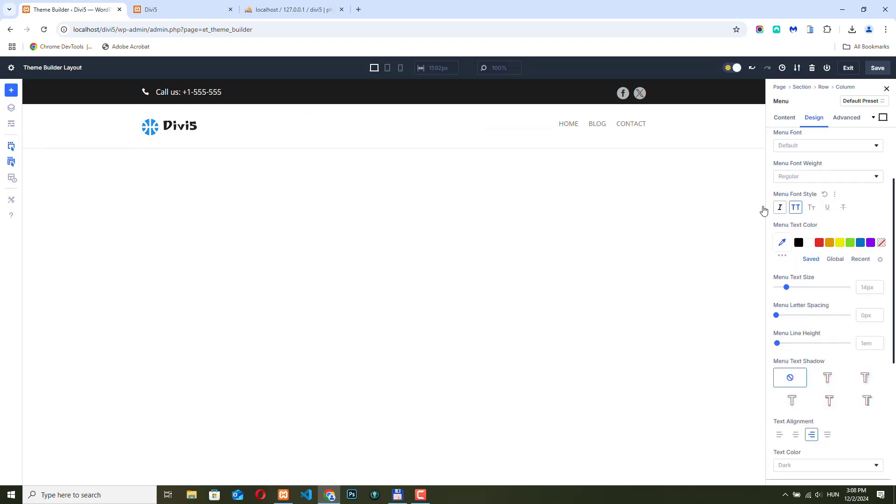
left_click(796, 208)
left_click(796, 208)
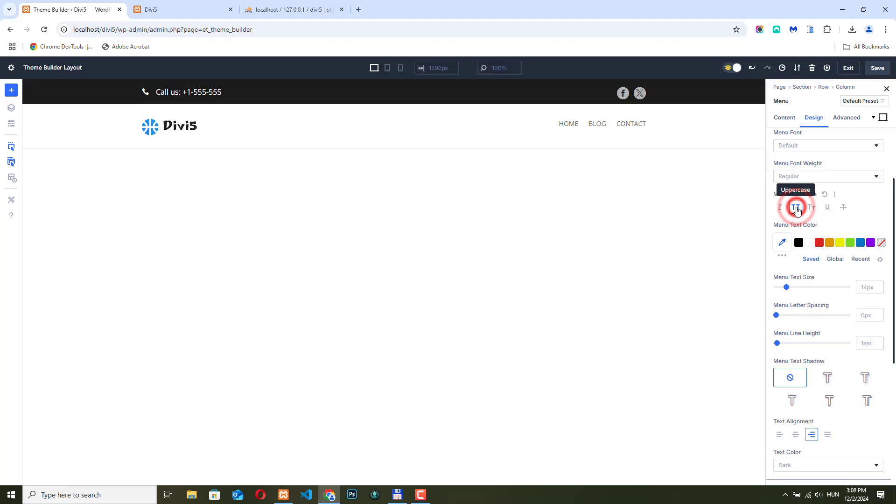
left_click(879, 290)
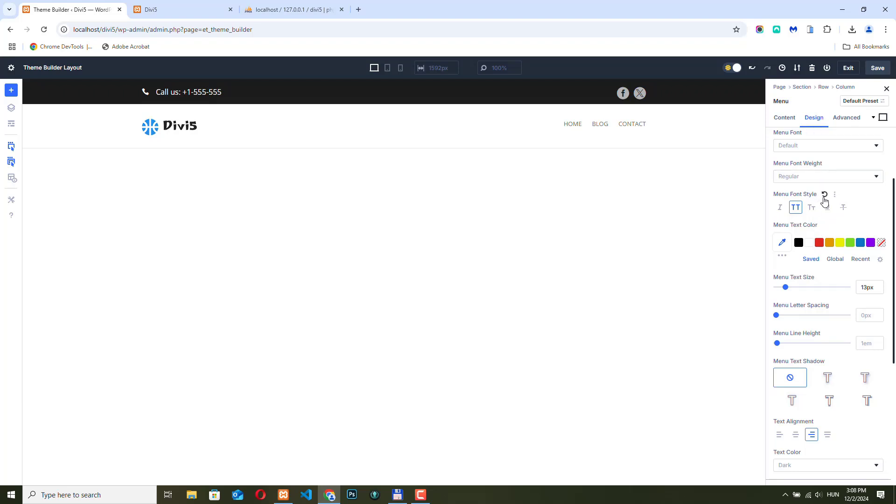
Set the menu text weight to Semi Bold and its colour to dark grey #2d2d2d.
scroll(822, 196, "up", 1)
left_click(808, 224)
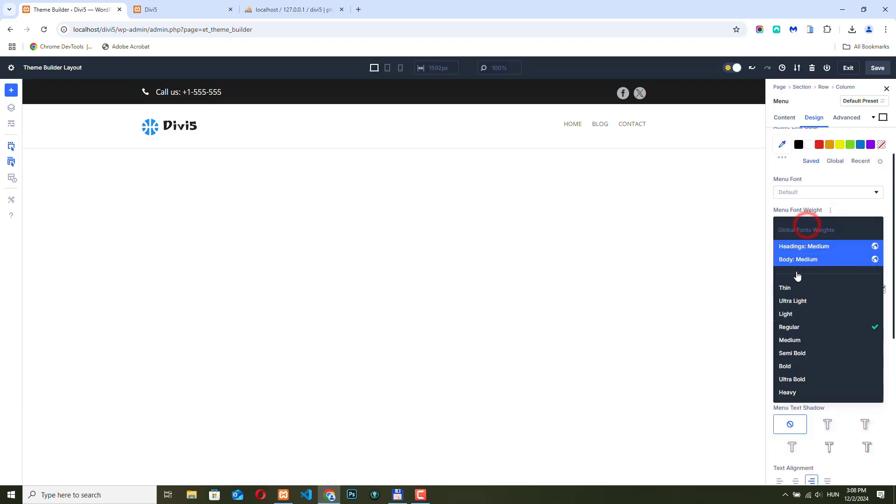
left_click(800, 366)
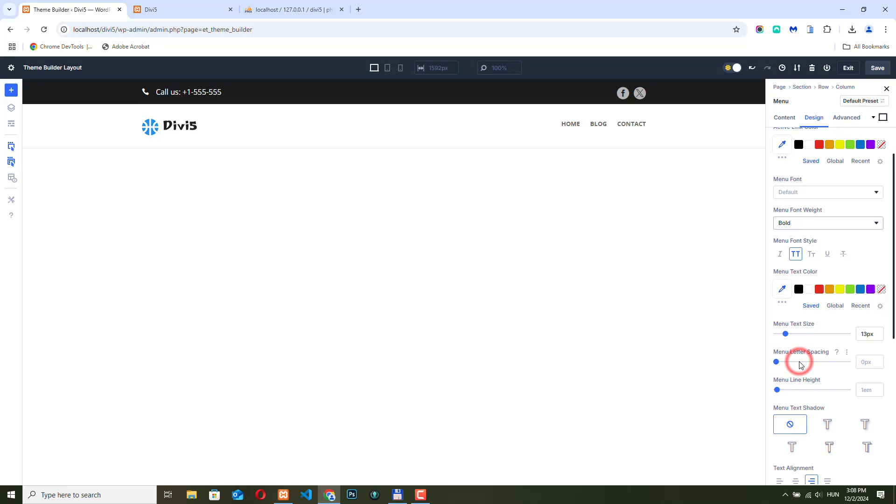
left_click(811, 222)
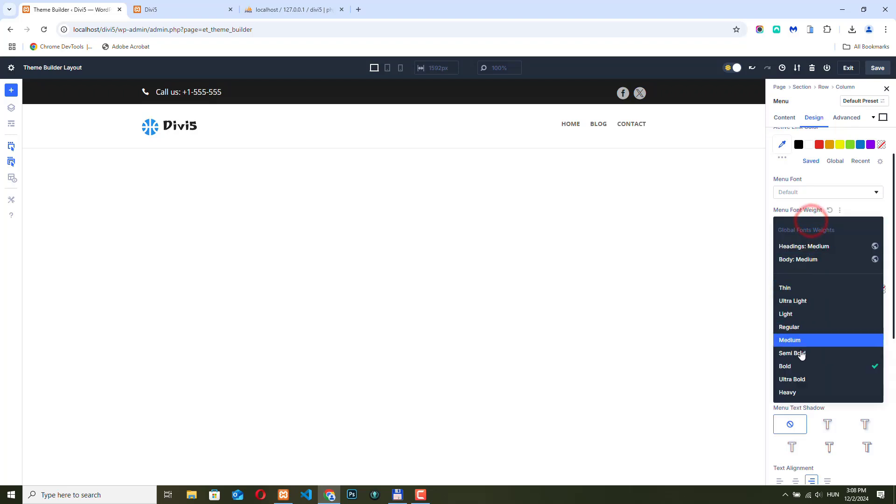
left_click(800, 354)
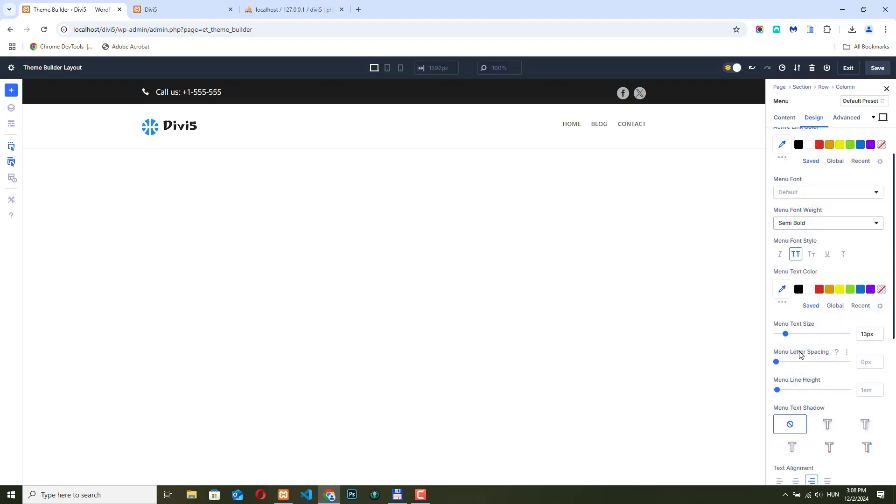
left_click(783, 289)
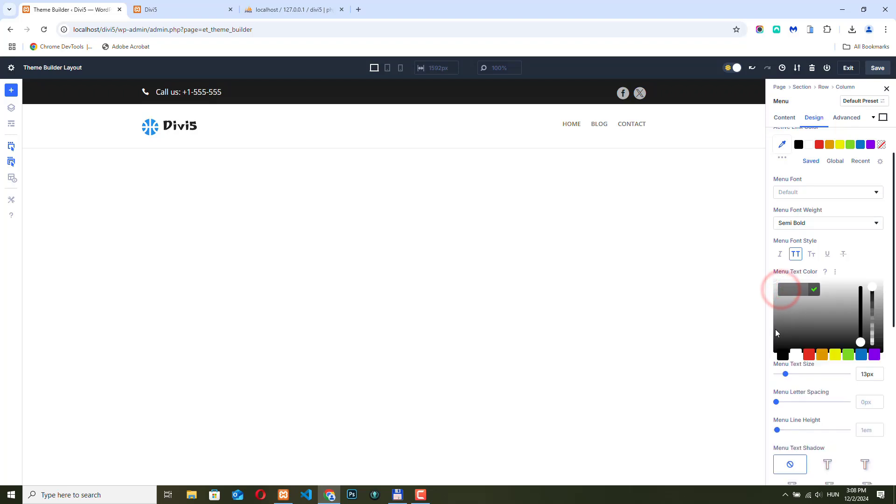
left_click_drag(779, 333, 778, 337)
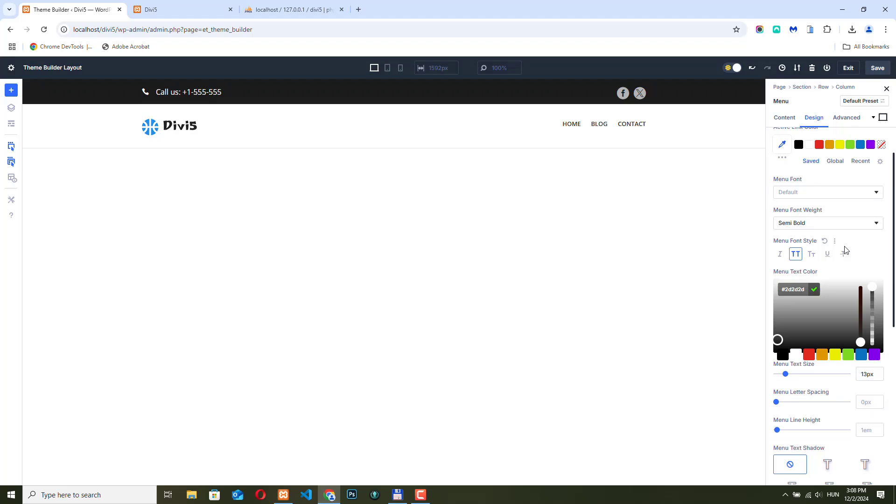
scroll(846, 252, "up", 1)
left_click(775, 158)
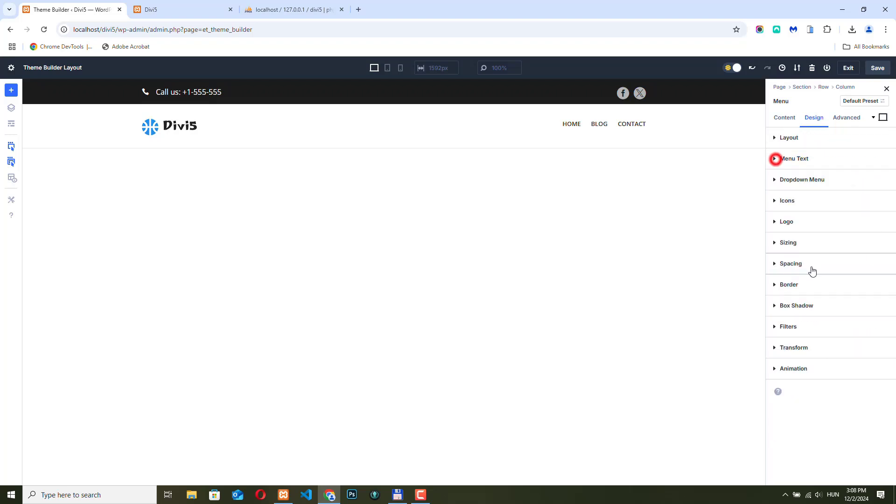
Give the menu 6px top padding.
left_click(812, 269)
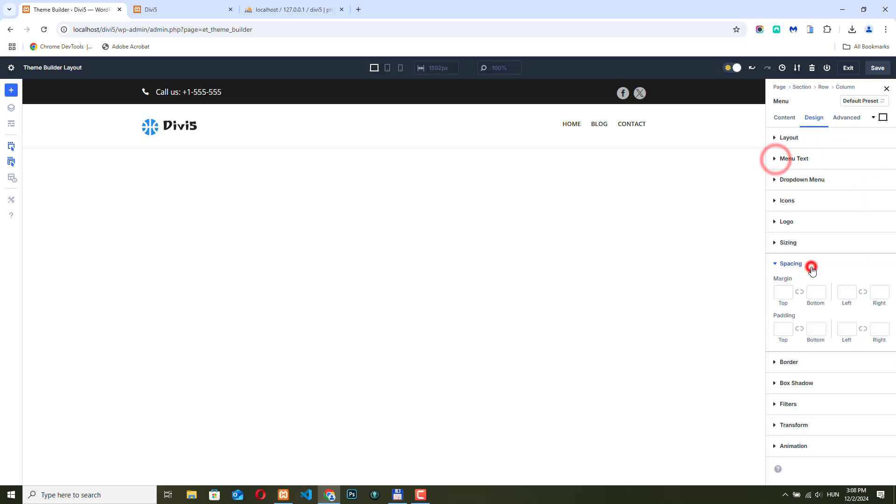
left_click(789, 330)
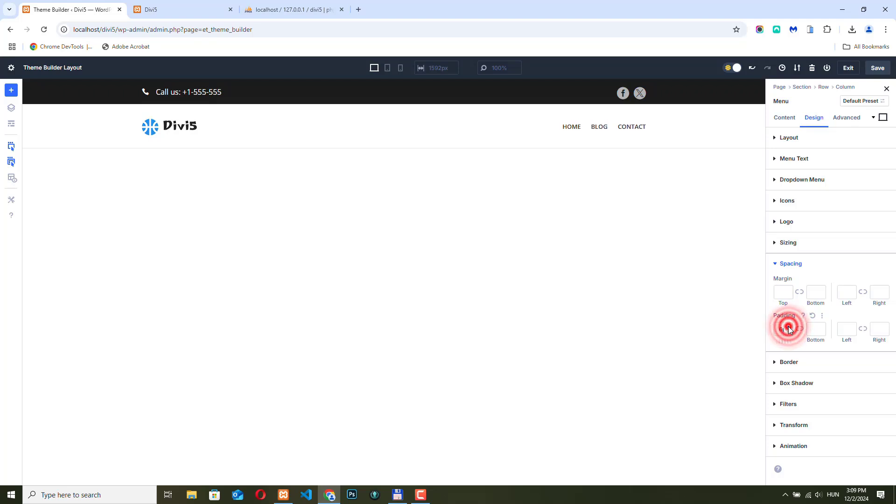
left_click(789, 330)
left_click(789, 332)
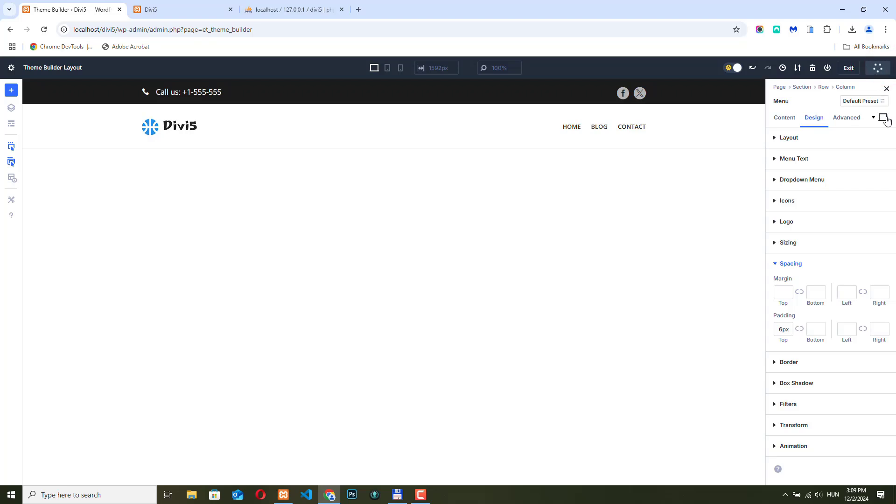
Switch to the site's front-end browser tab to view the updated header.
left_click(205, 9)
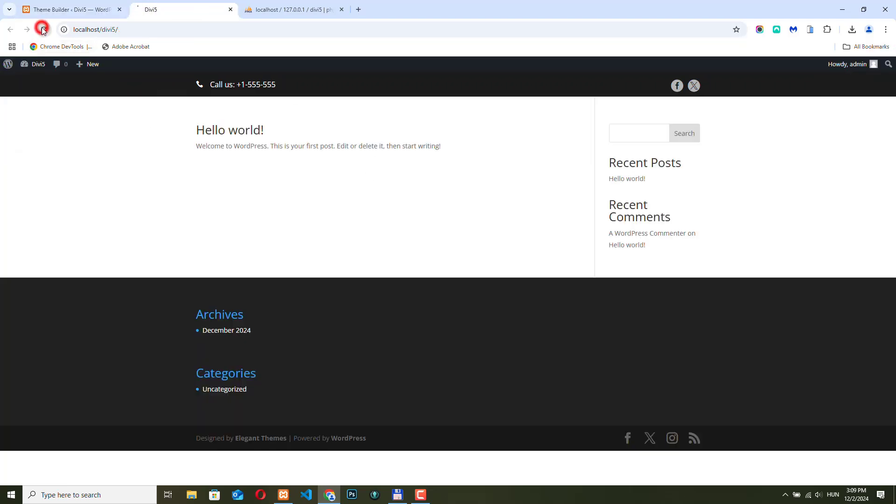